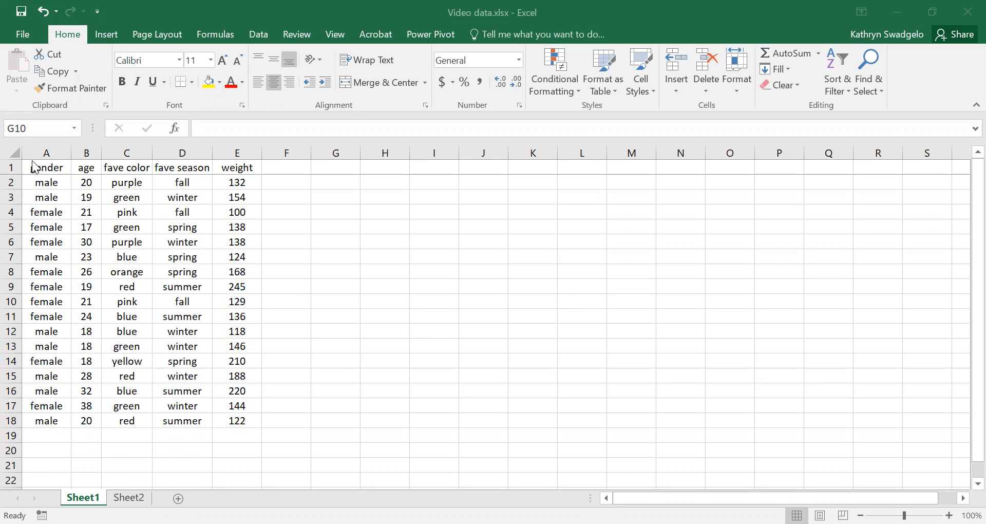
left_click(64, 175)
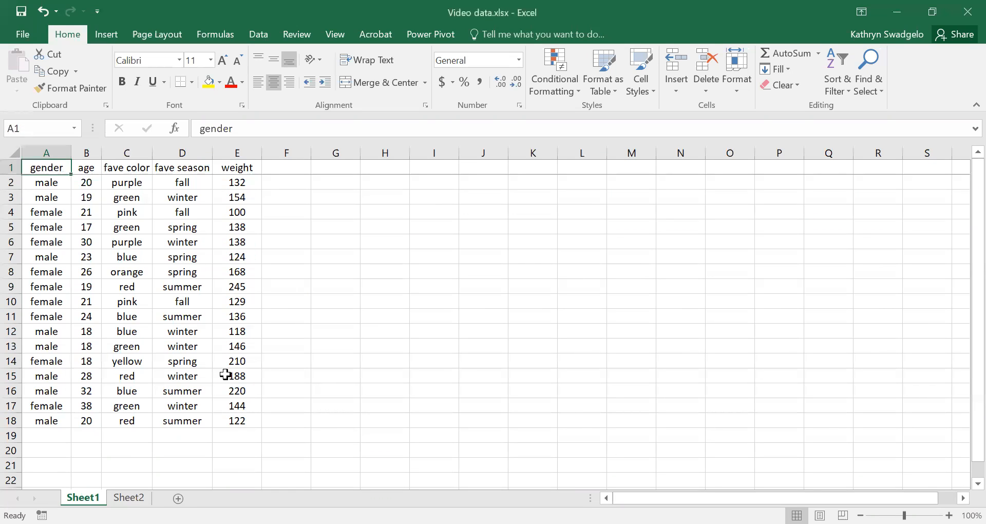
left_click(231, 415, "shift")
left_click(429, 315)
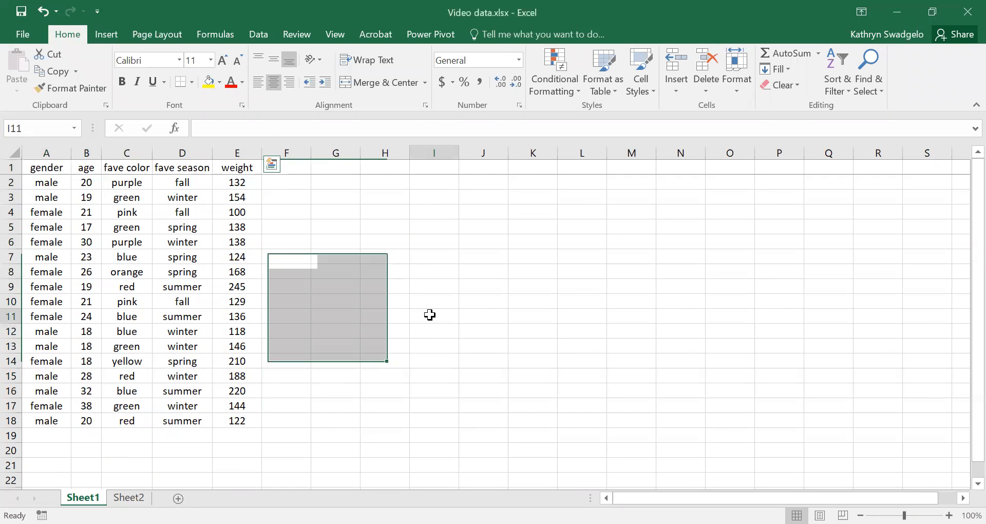
left_click_drag(38, 150, 235, 151)
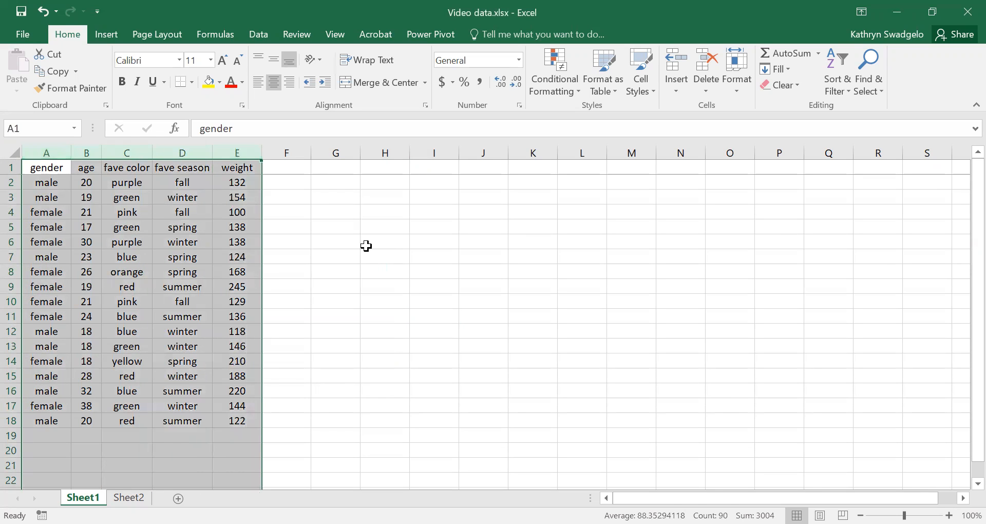
left_click(378, 260)
left_click(39, 168)
left_click_drag(39, 168, 230, 419)
left_click(405, 314)
left_click_drag(11, 166, 6, 176)
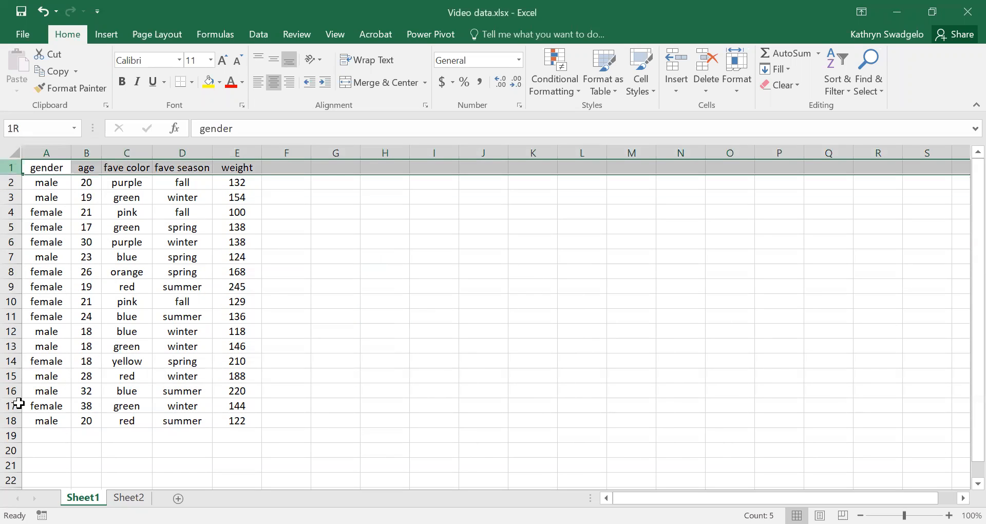
left_click(13, 422, "shift")
left_click(337, 307)
Copy columns A to E from Sheet1 and paste them into Sheet2 starting at cell A1
left_click_drag(45, 153, 232, 152)
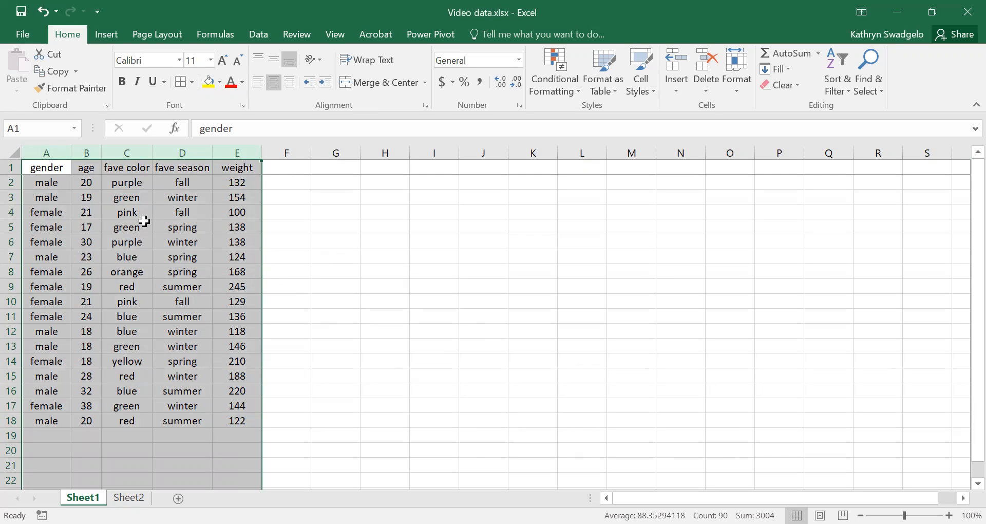
left_click(60, 76)
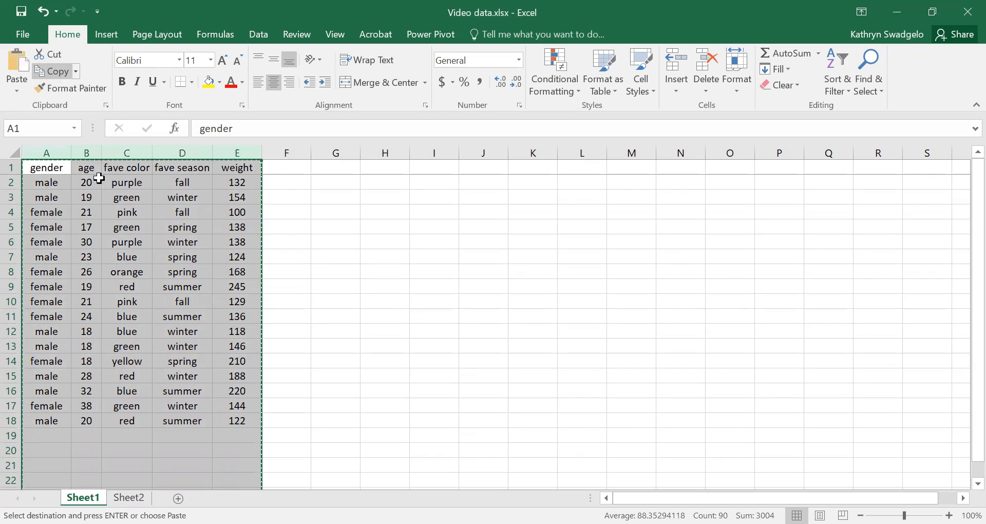
right_click(112, 228)
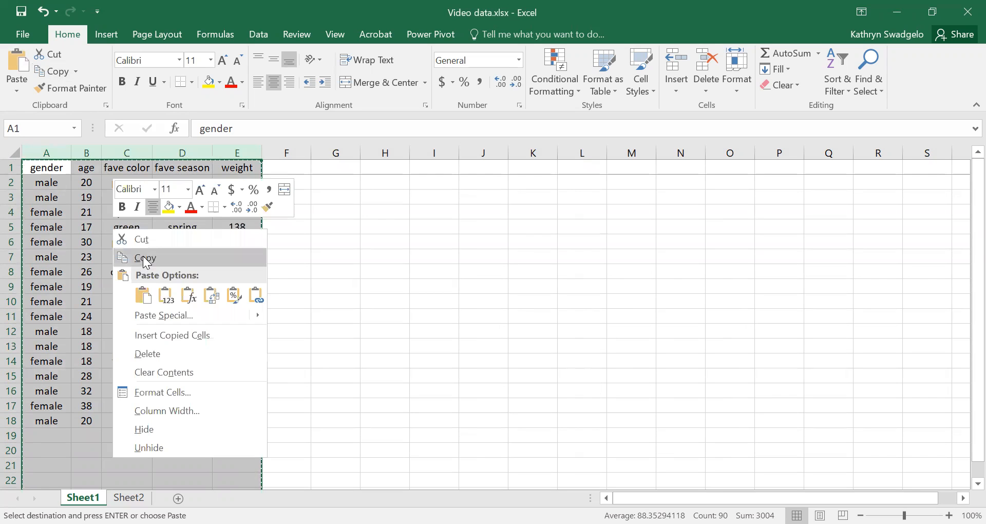
left_click(144, 257)
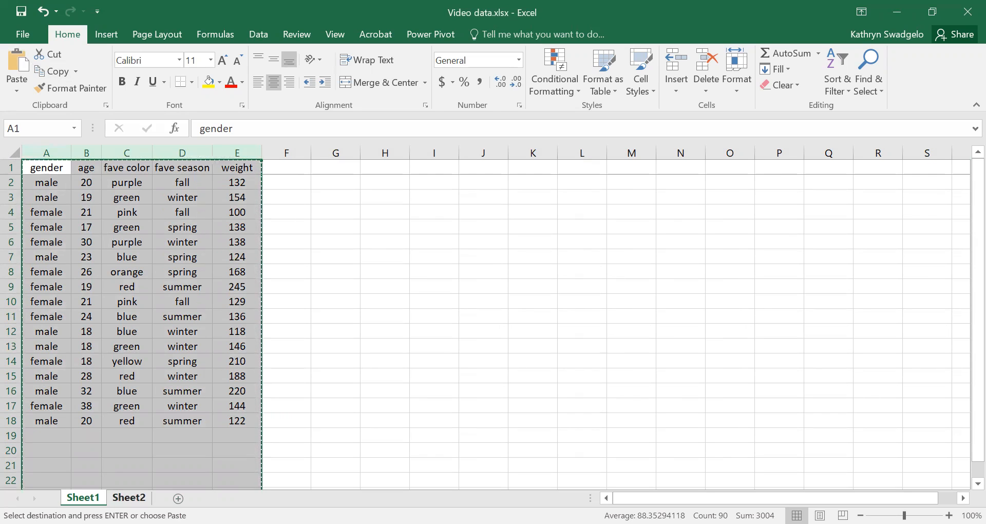
left_click(129, 498)
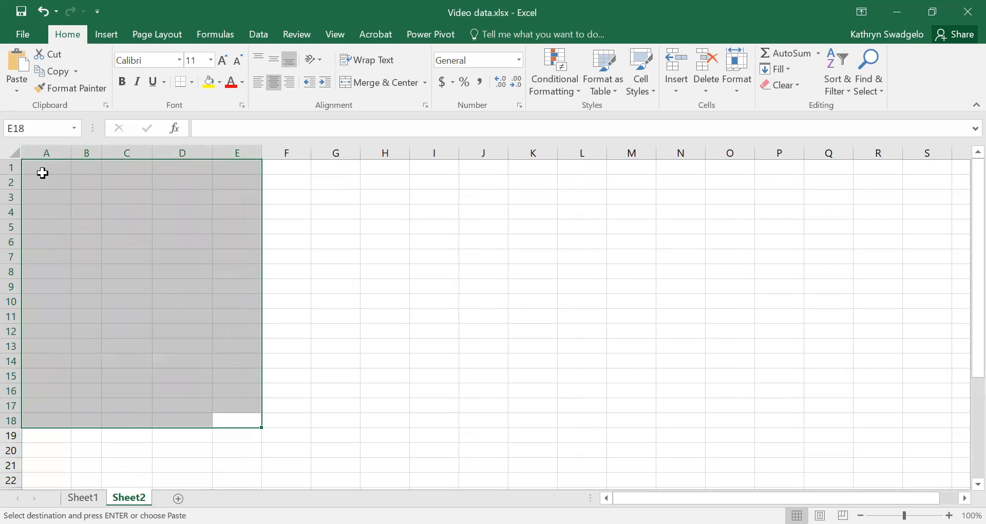
left_click(45, 171)
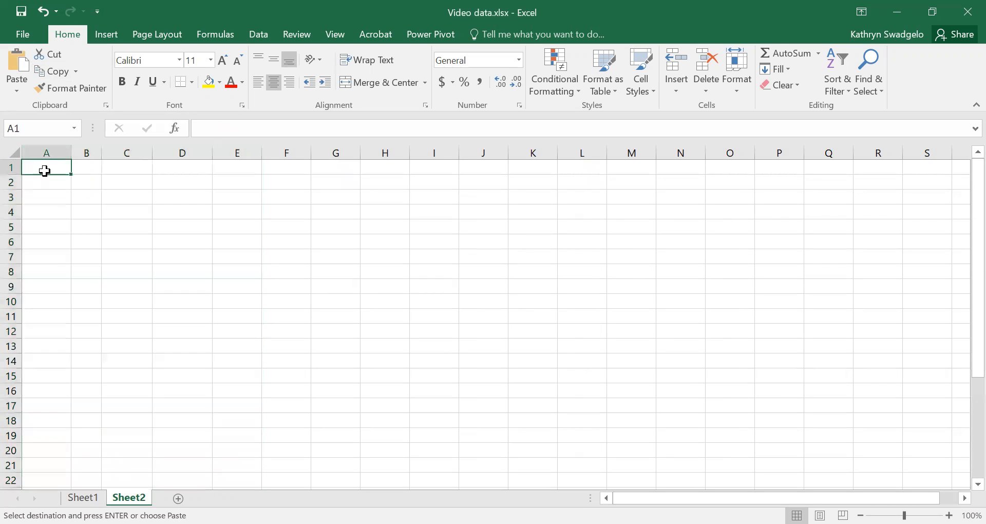
left_click(22, 60)
left_click(479, 319)
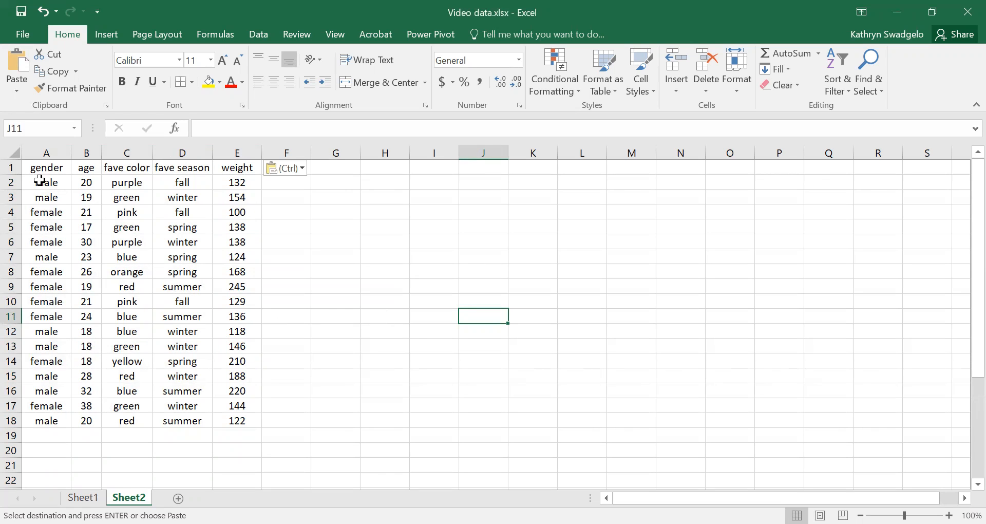
left_click_drag(40, 168, 240, 421)
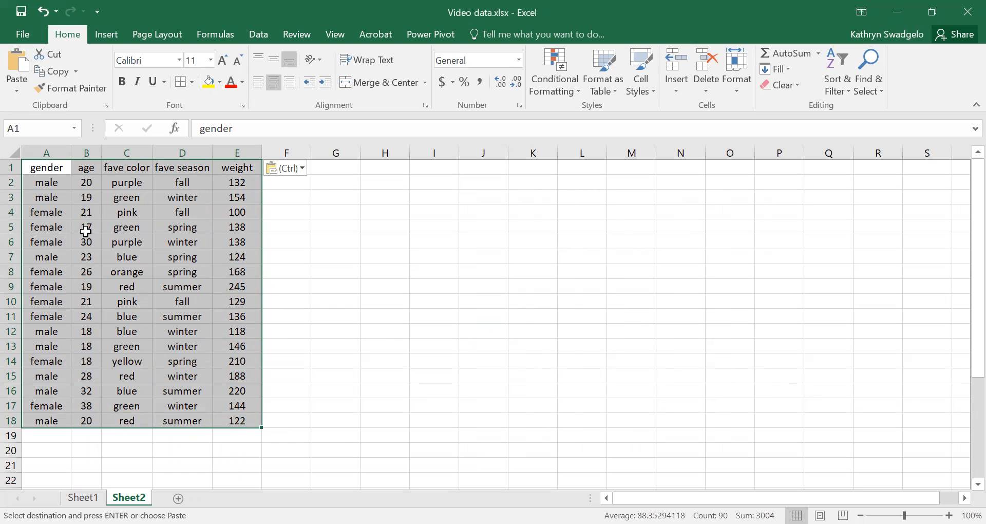
left_click_drag(36, 240, 231, 245)
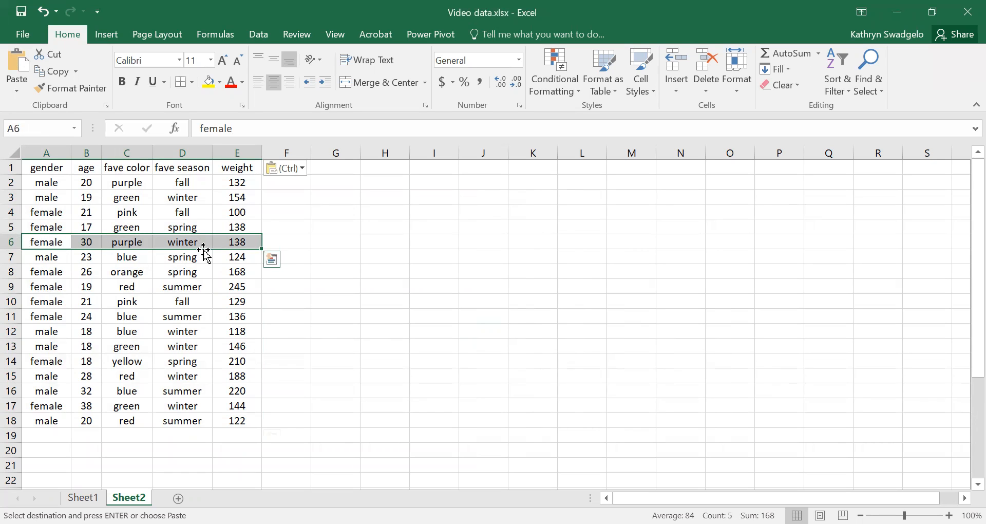
left_click_drag(48, 261, 238, 261)
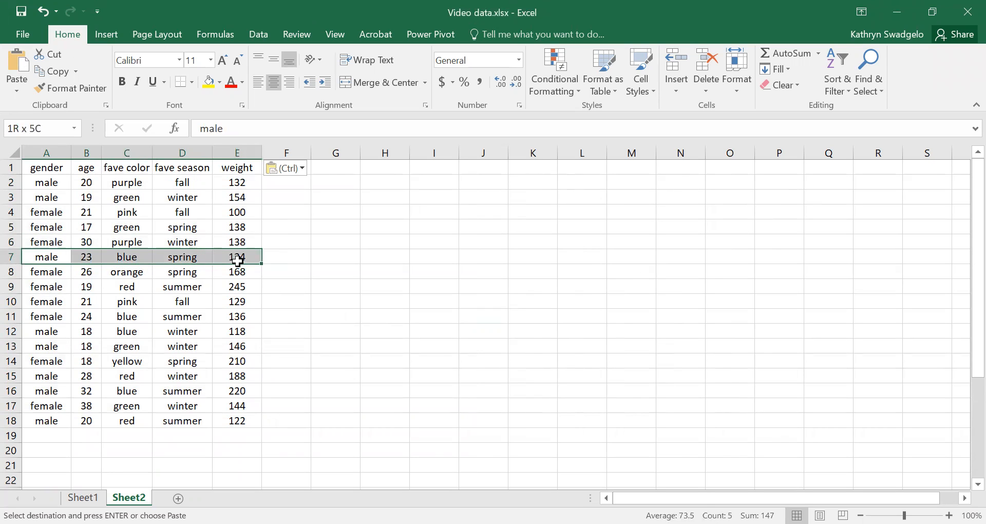
Custom sort the range A1:E18 on Sheet2 by age values from smallest to largest, treating the first row as headers
left_click_drag(38, 167, 228, 422)
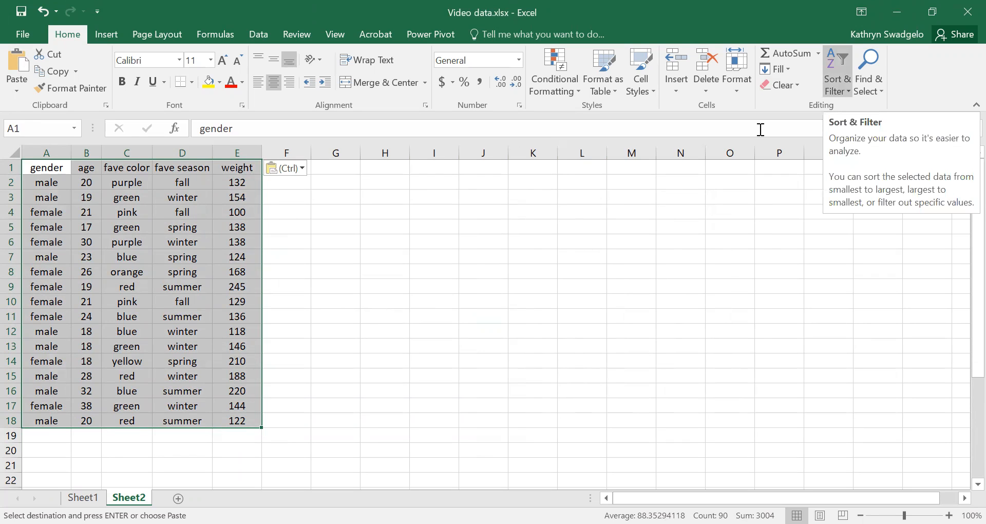
left_click(837, 83)
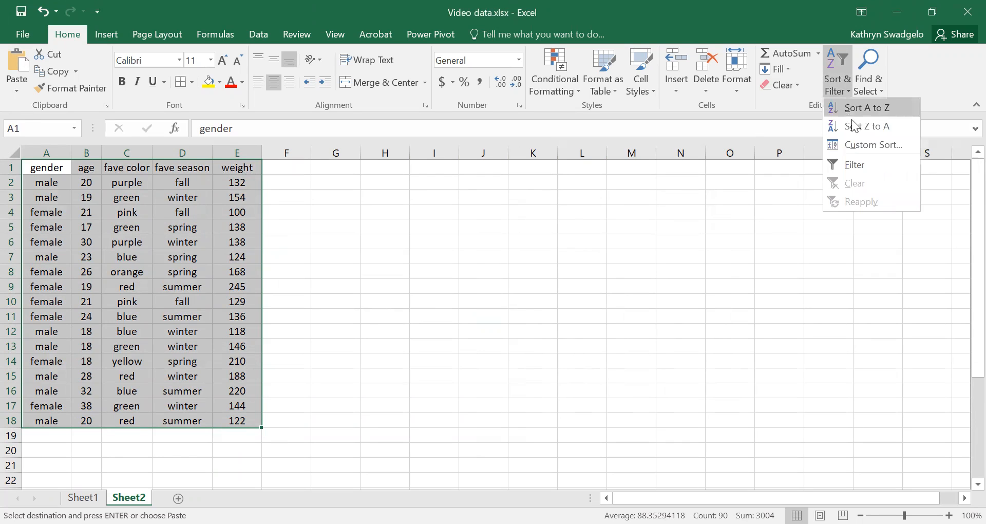
left_click(871, 146)
left_click(406, 231)
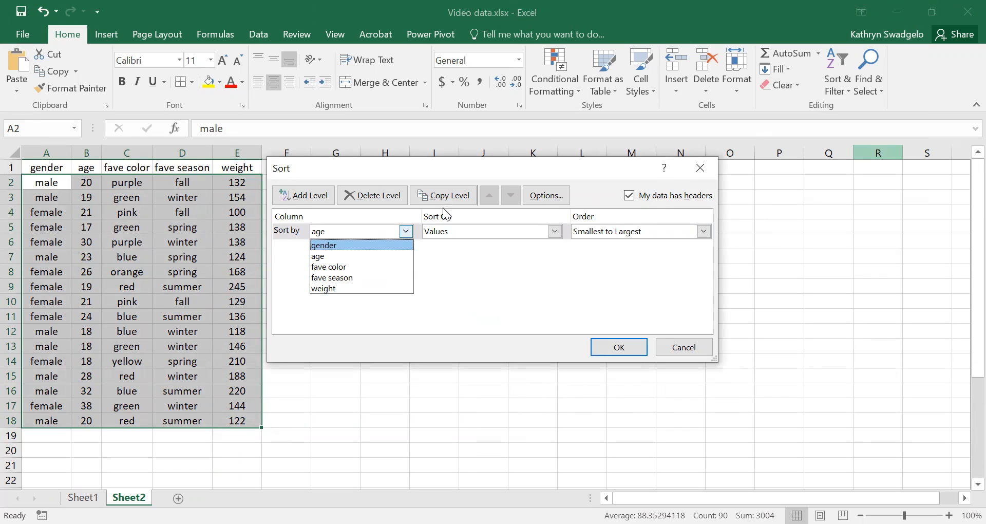
left_click(318, 255)
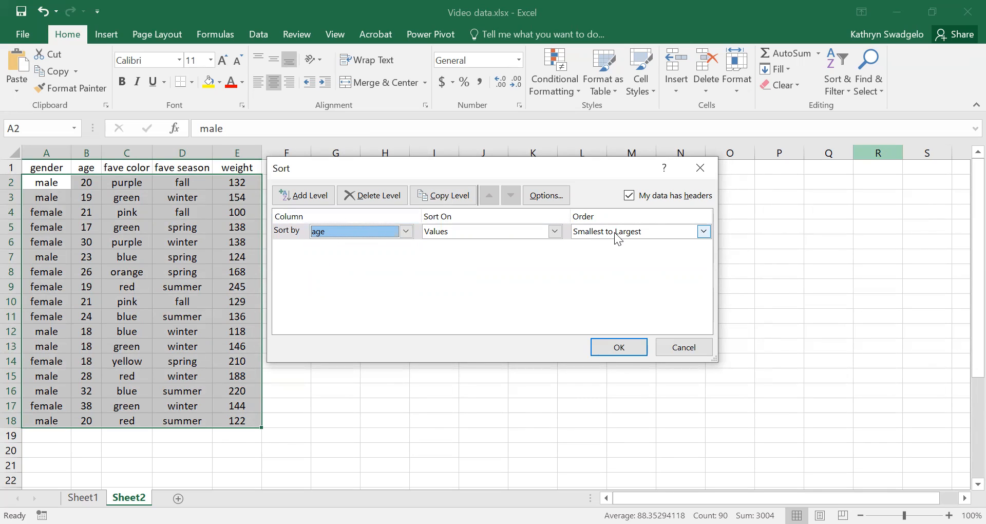
left_click(704, 231)
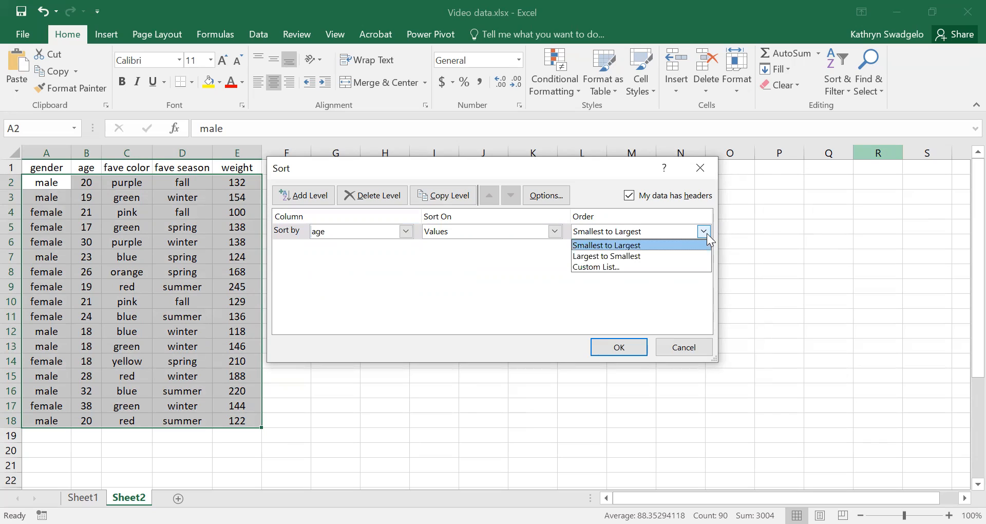
left_click(631, 246)
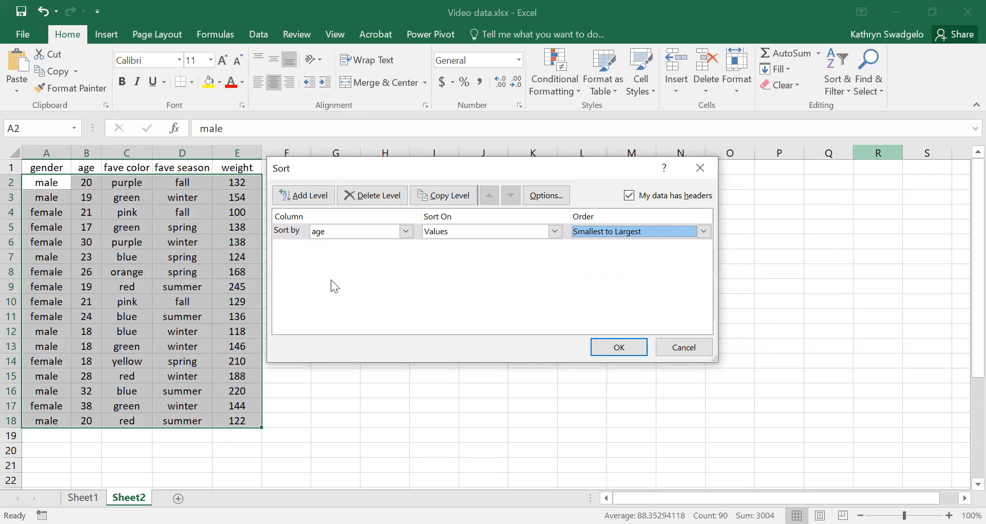
left_click(628, 351)
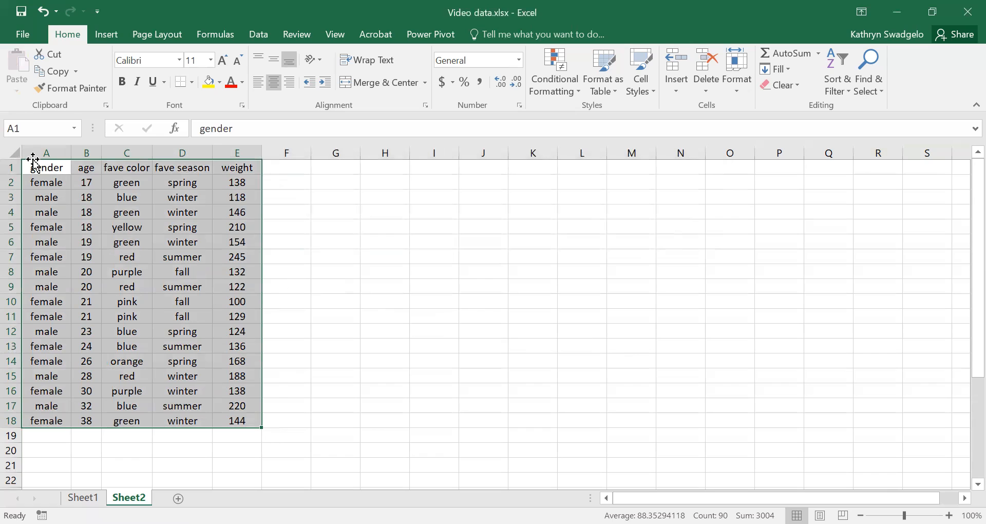
Examine the sorted age column and the gender entries, including the lowest and highest ages
left_click_drag(84, 185, 89, 426)
left_click(365, 333)
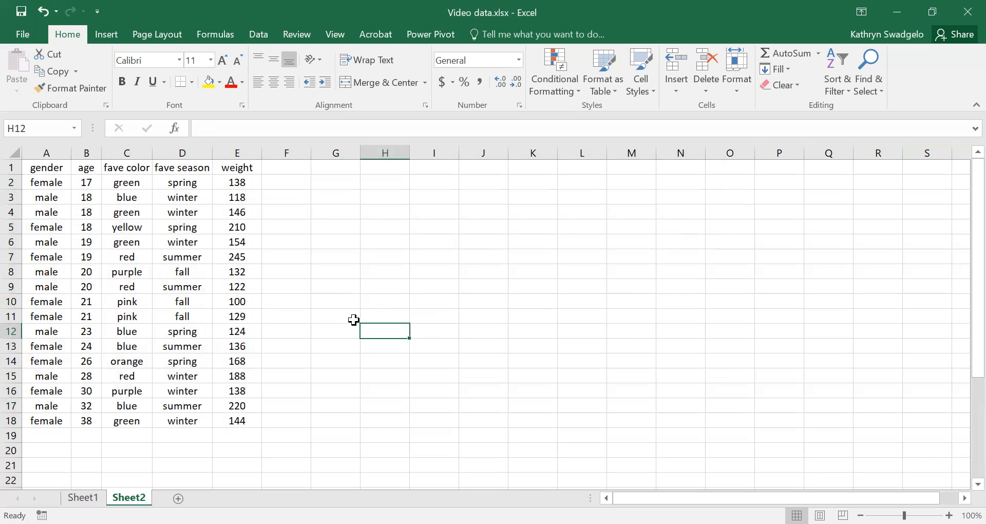
left_click(44, 171)
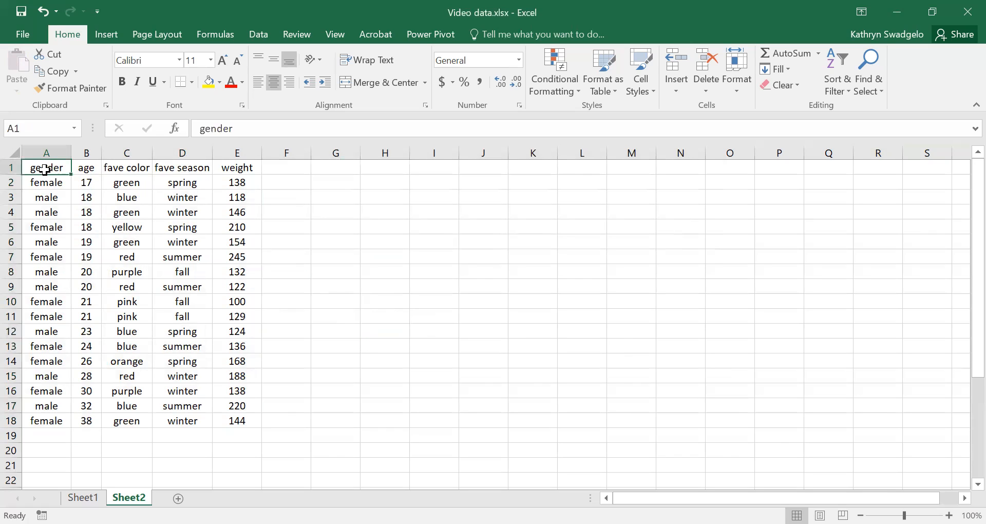
left_click_drag(36, 181, 39, 420)
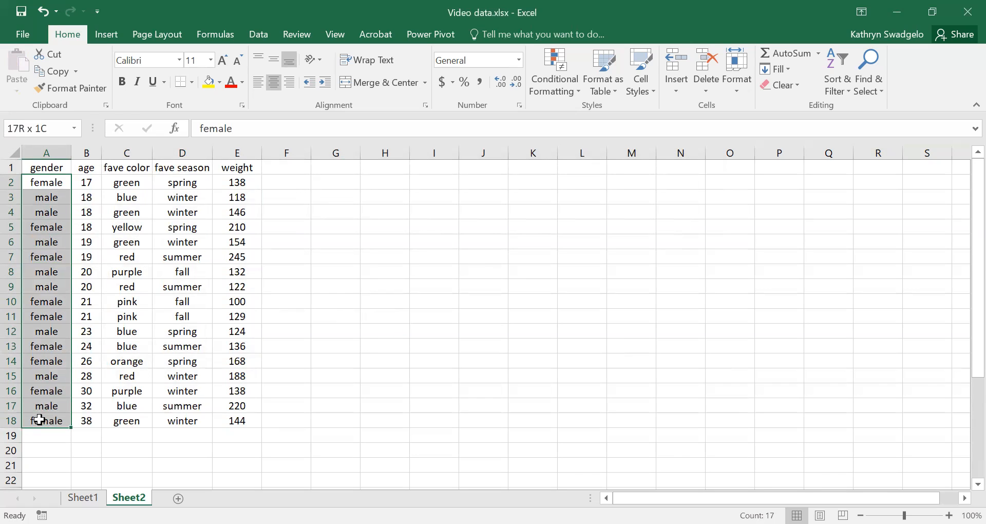
left_click_drag(40, 420, 40, 413)
left_click(341, 288)
left_click_drag(41, 182, 45, 416)
left_click(355, 303)
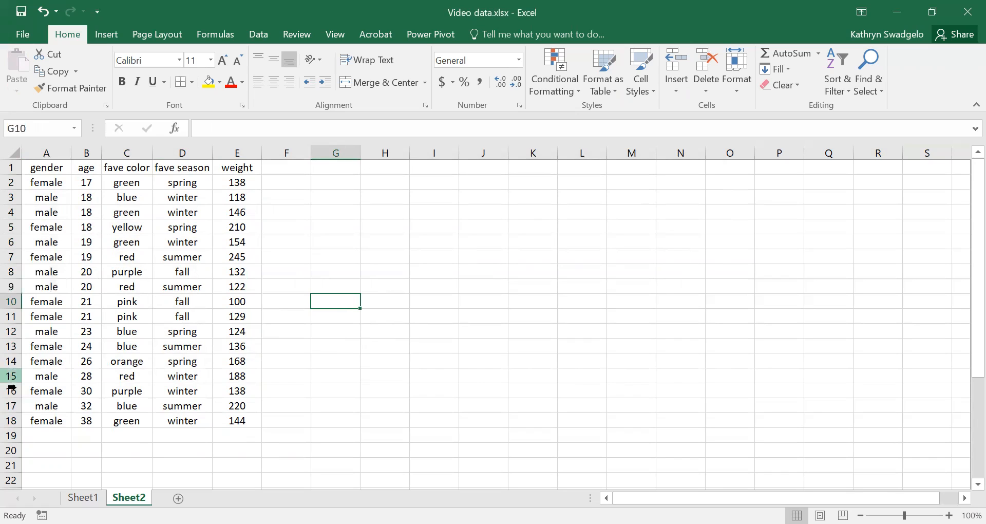
left_click(84, 419)
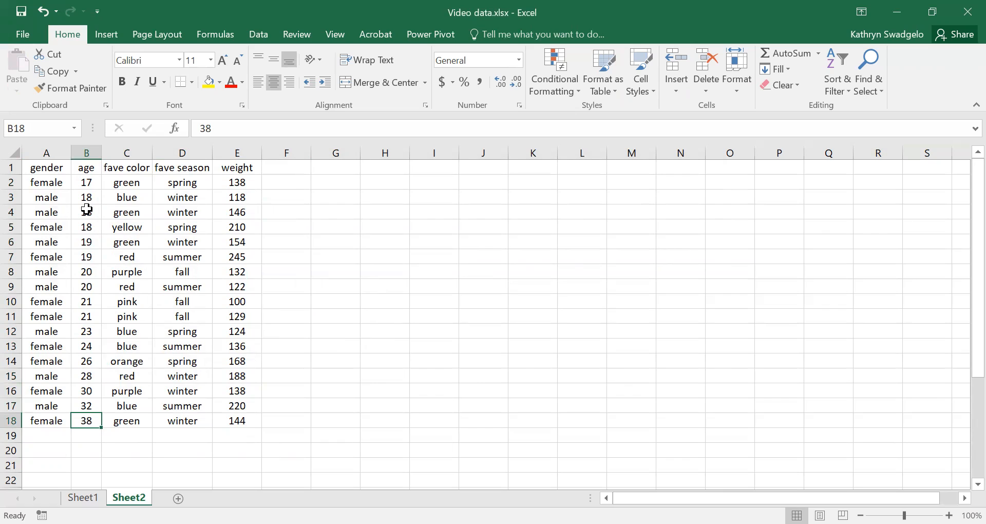
left_click(89, 183)
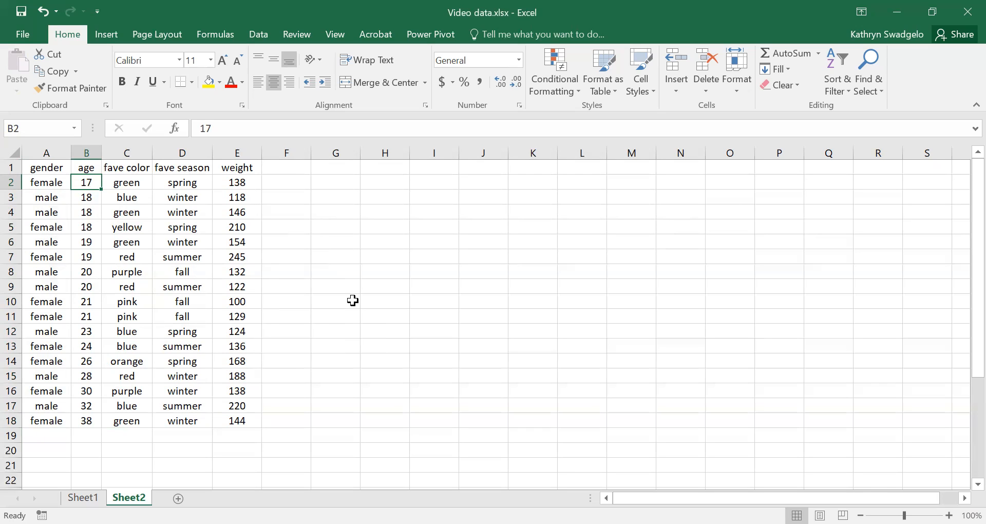
Enter the age classes "17 to 21" in cell H3 and "22 to 26" in cell H4
left_click(381, 196)
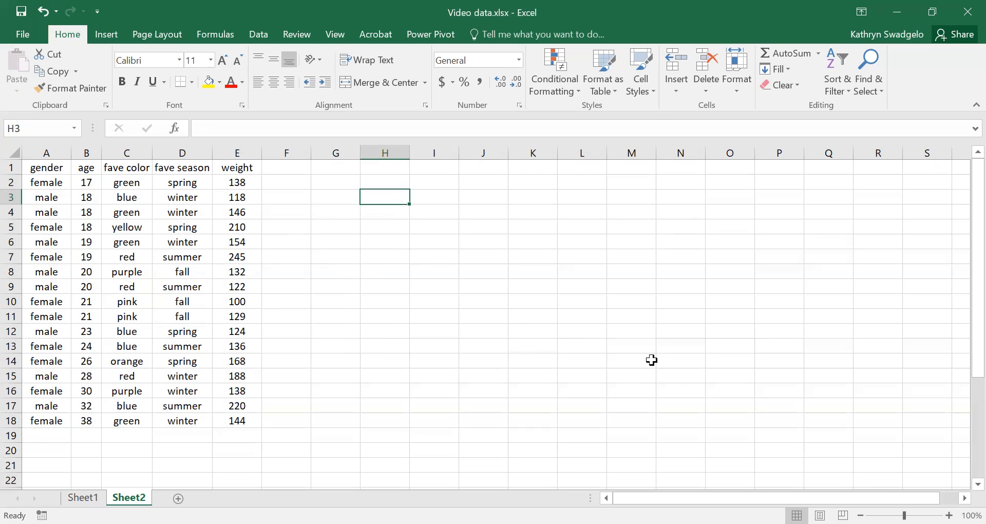
type("17")
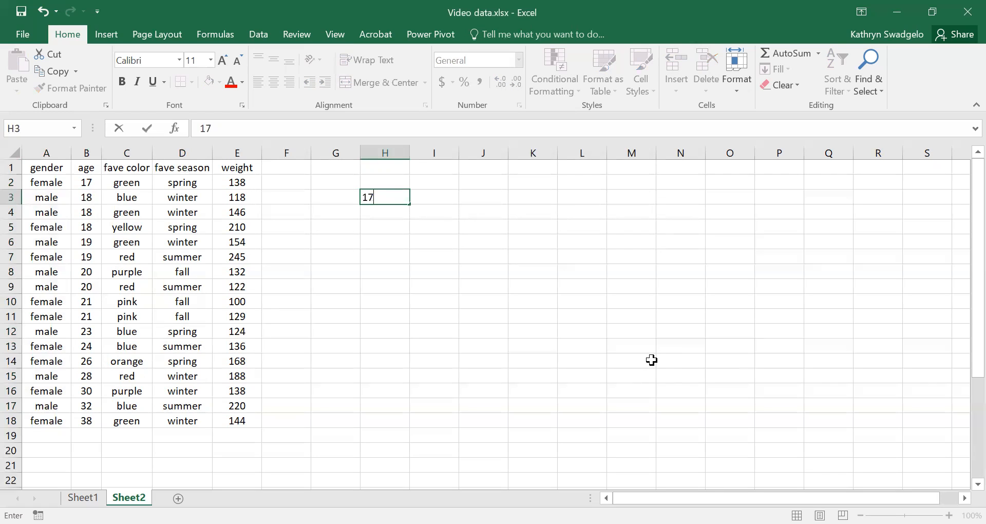
type(" to 21")
key("Return")
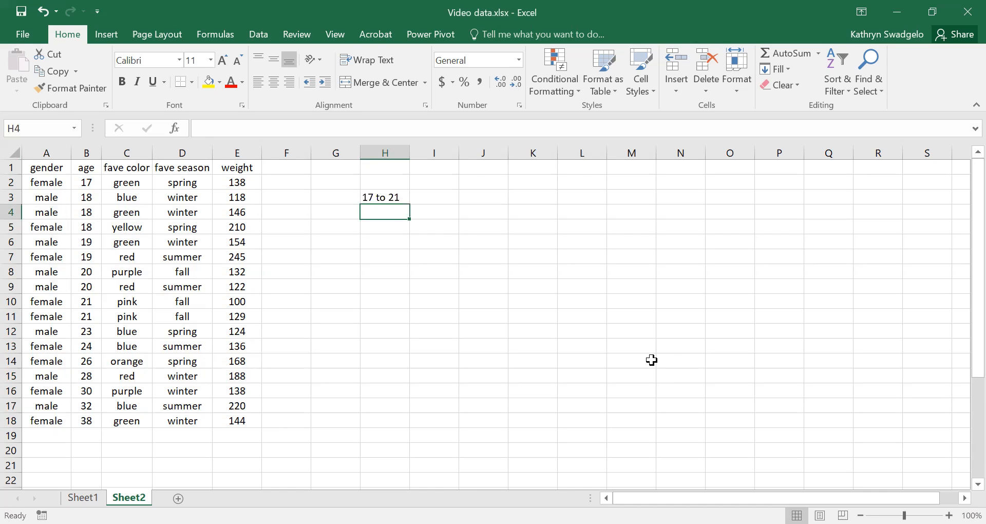
type("22 to 26")
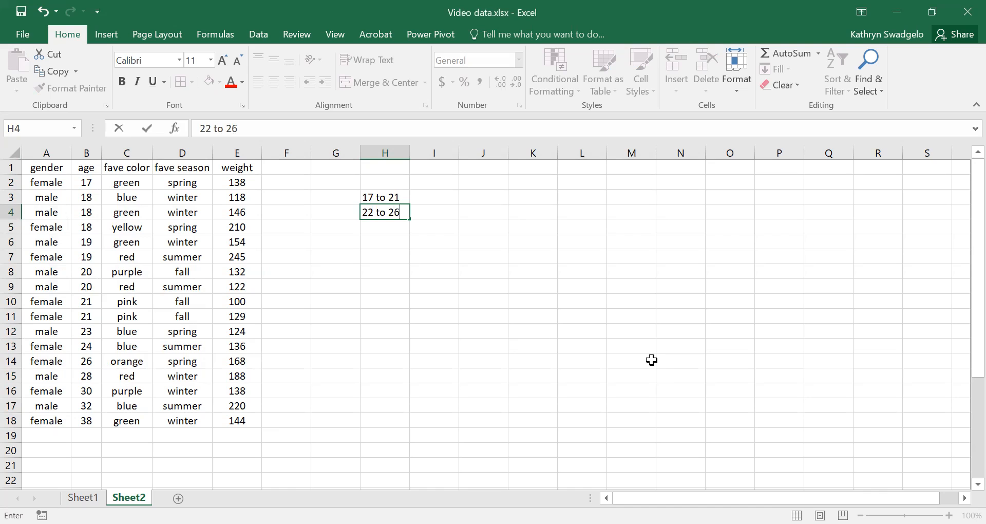
key("Return")
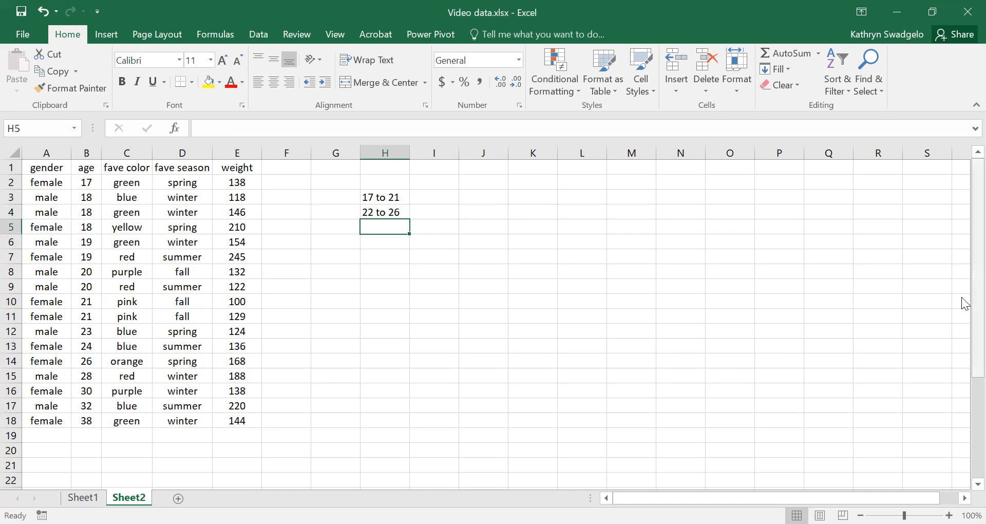
Move the five age classes from H28:H32 up to H3:H7, replacing the entries already there
left_click_drag(962, 299, 961, 402)
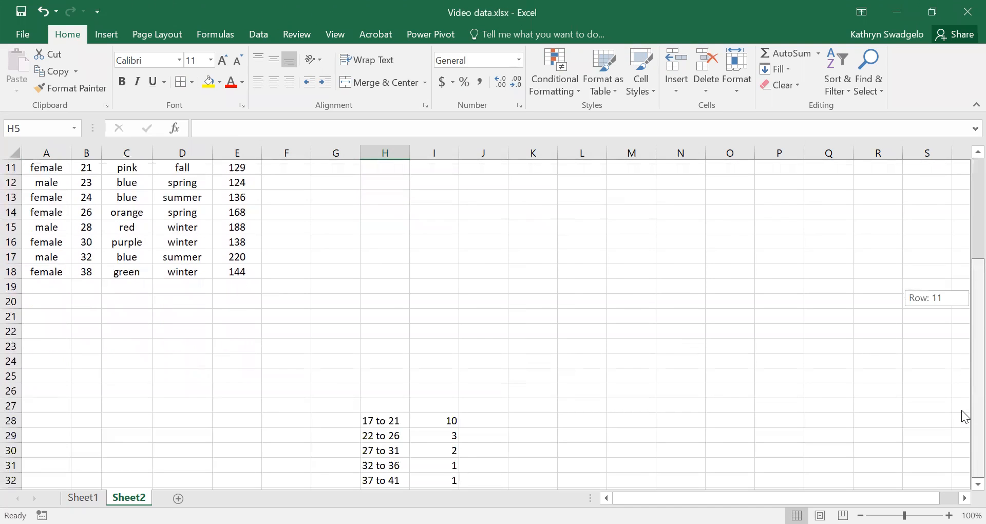
left_click_drag(383, 420, 386, 479)
left_click_drag(387, 405, 377, 199)
scroll(429, 203, "up", 4)
left_click_drag(389, 338, 389, 215)
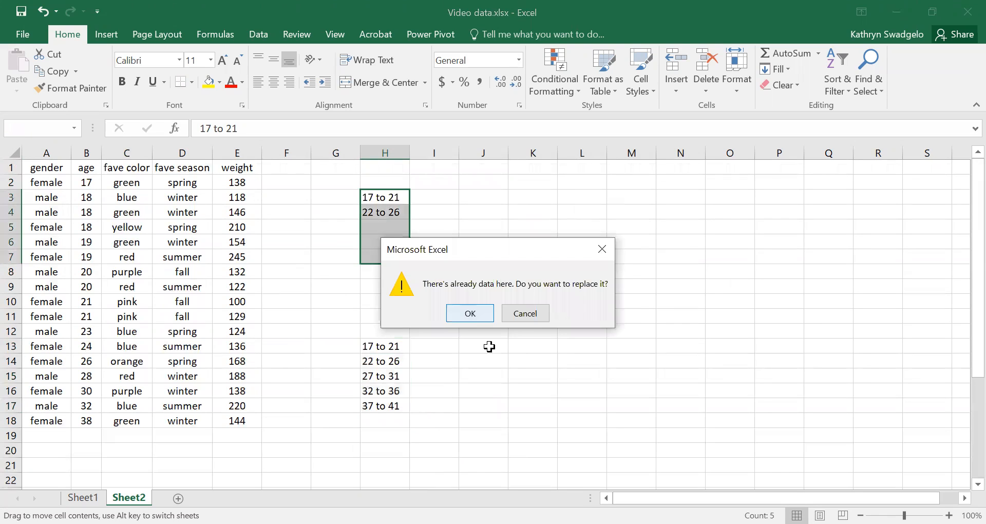
left_click(475, 315)
left_click(487, 334)
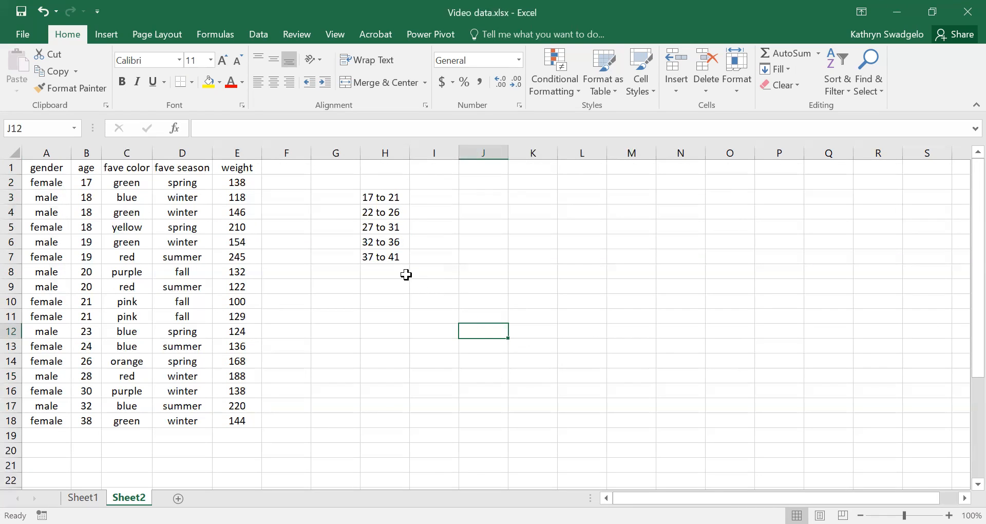
left_click(80, 185)
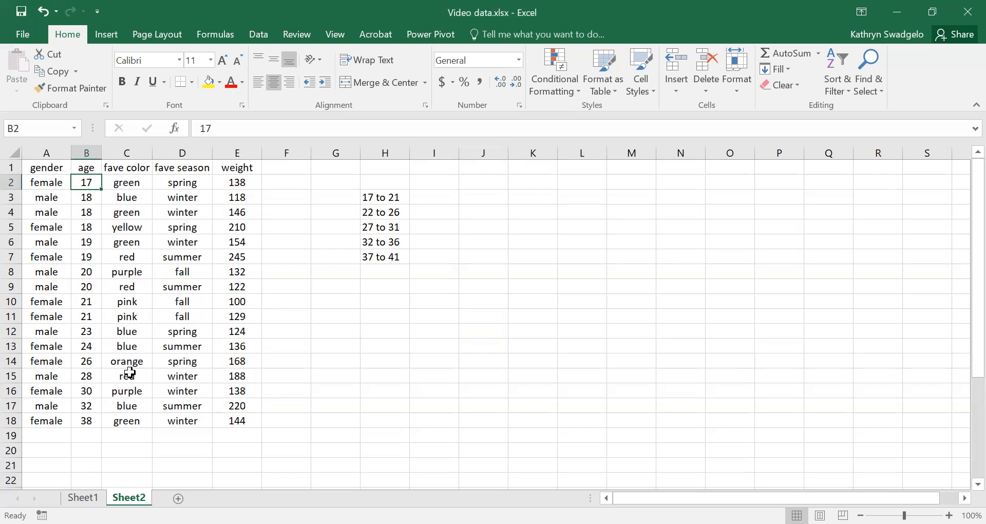
left_click(86, 421)
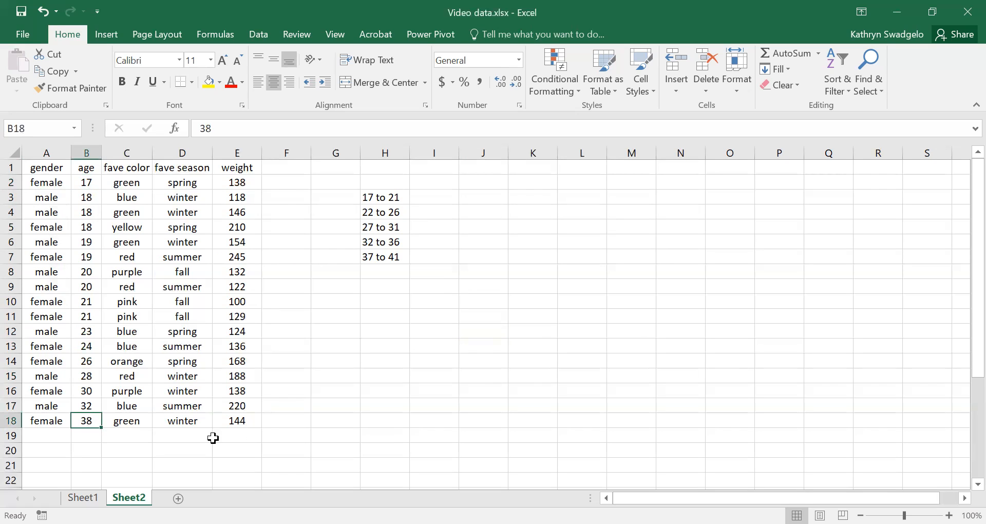
left_click(384, 395)
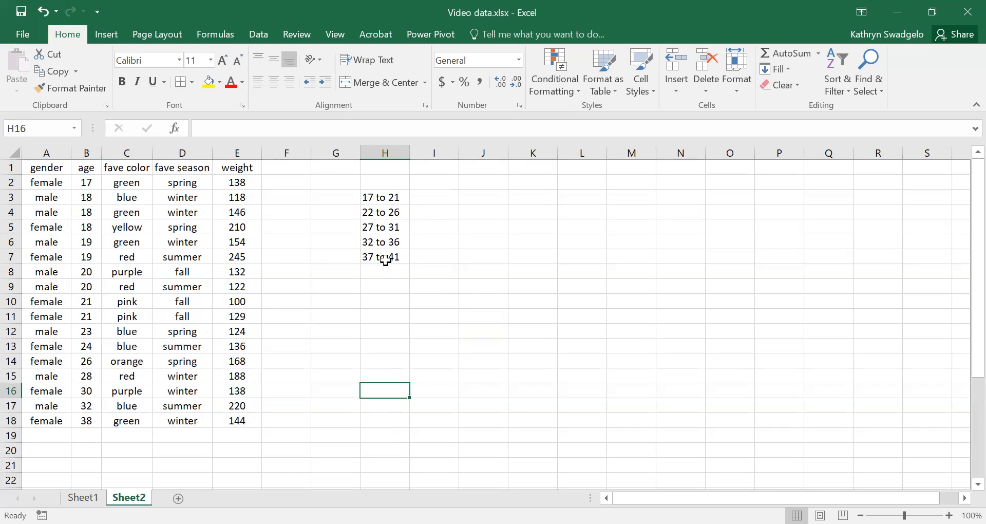
left_click(434, 195)
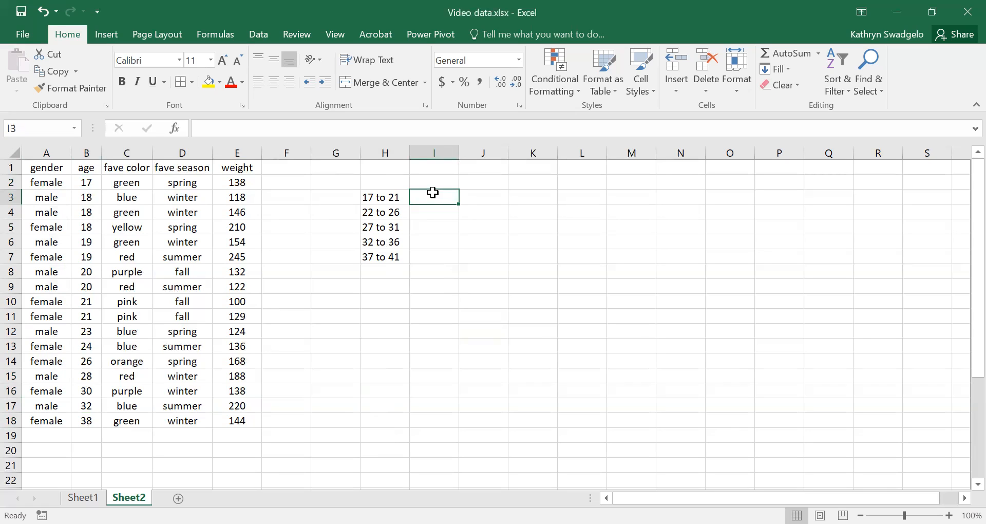
left_click(385, 194)
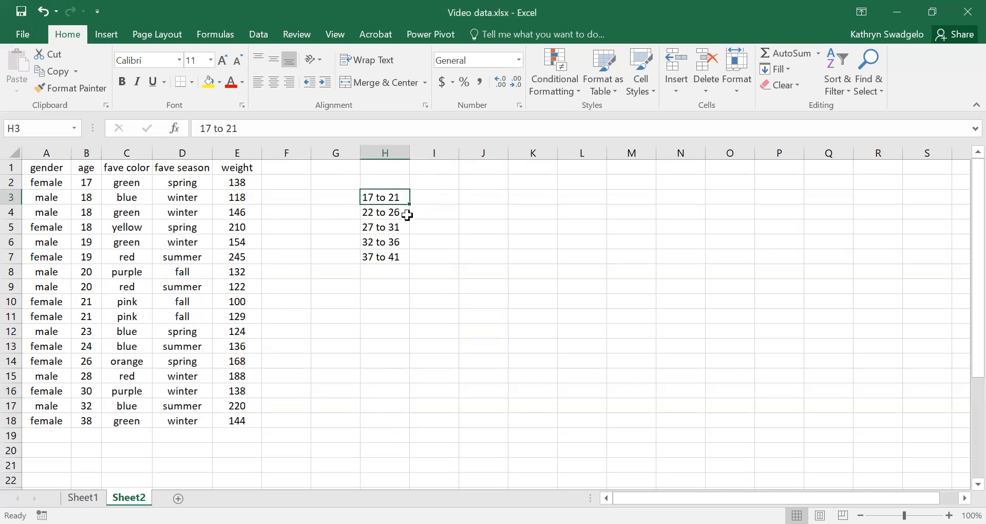
Enter the headers "age" in cell H2 and "freq" in cell I2 above the age classes
left_click(383, 177)
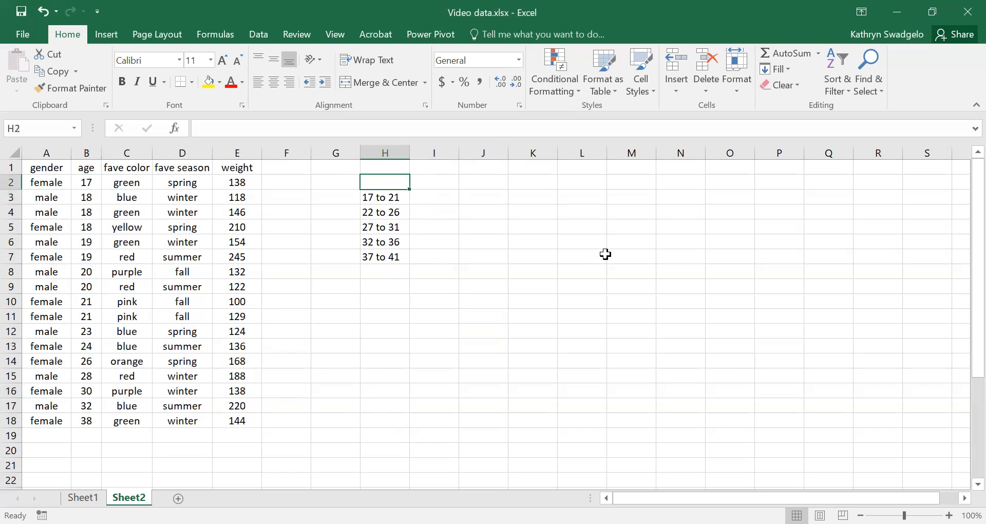
type("age")
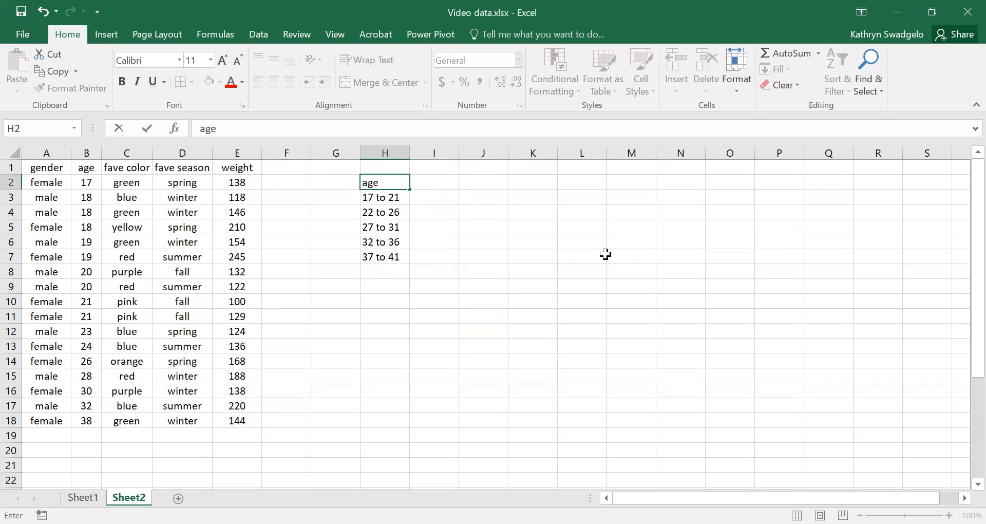
key("Tab")
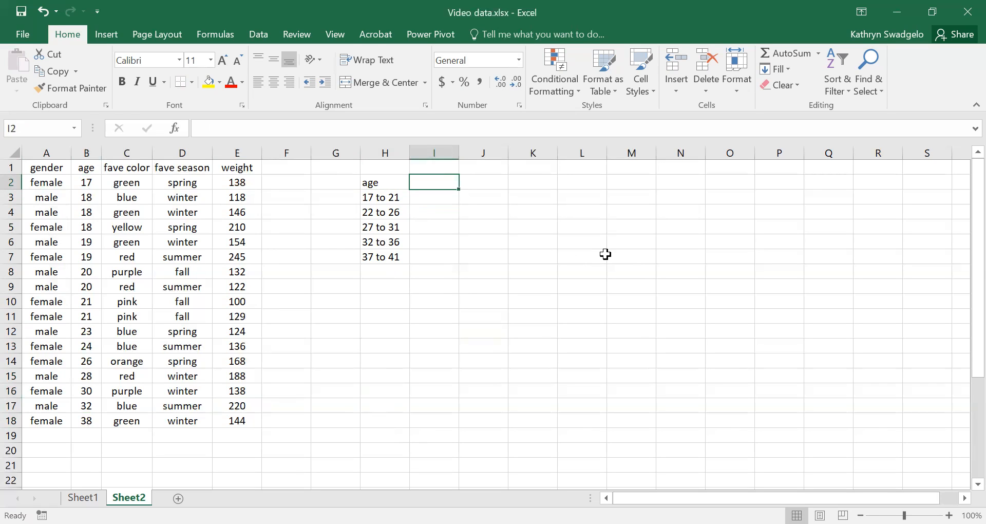
type("freq")
key("Return")
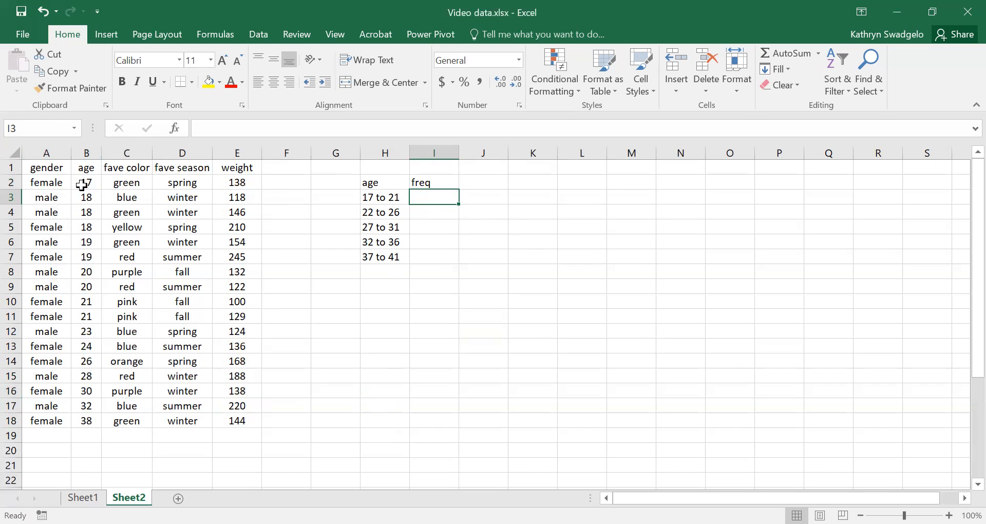
Count ages in column B and enter the frequencies 10 in I3 for 17 to 21 and 7 in I4 for 22 to 26
left_click_drag(85, 183, 95, 315)
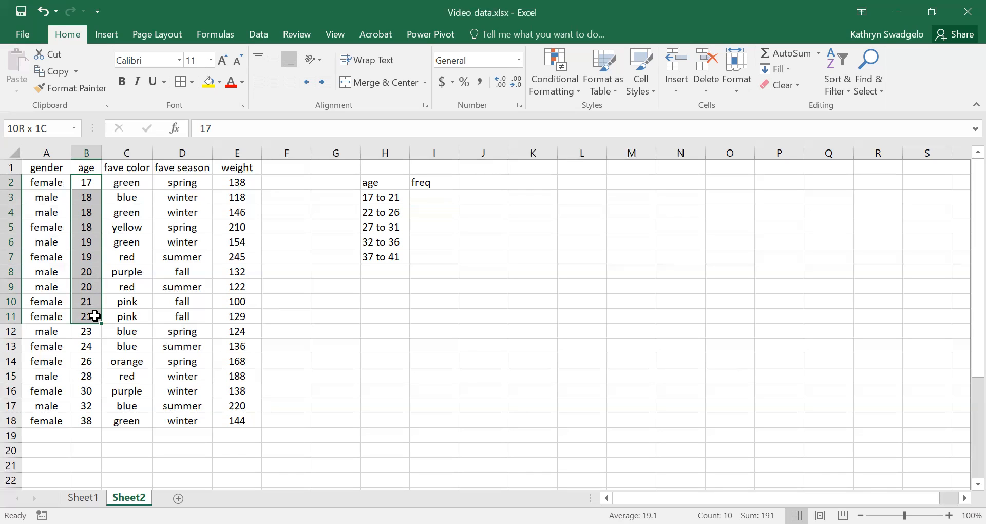
left_click(440, 196)
type("10")
key("Return")
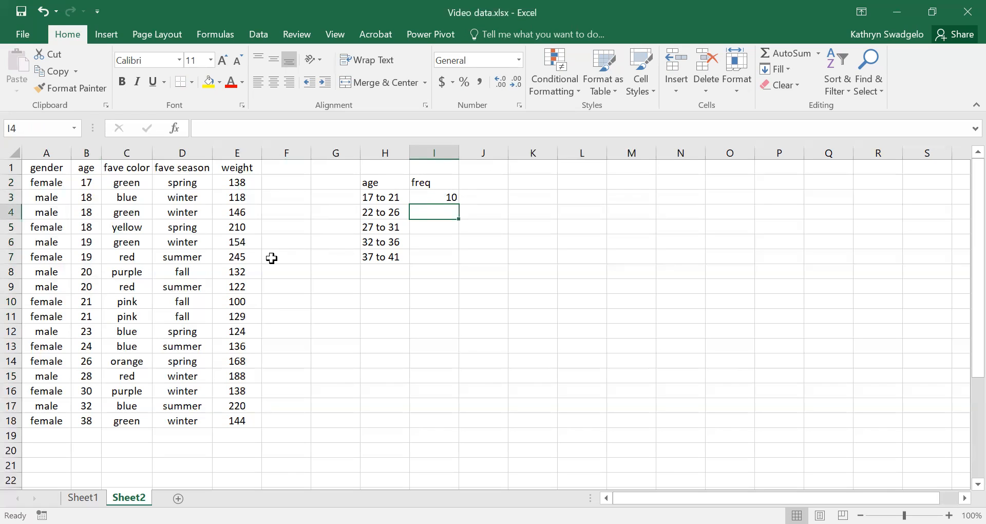
left_click_drag(82, 271, 82, 358)
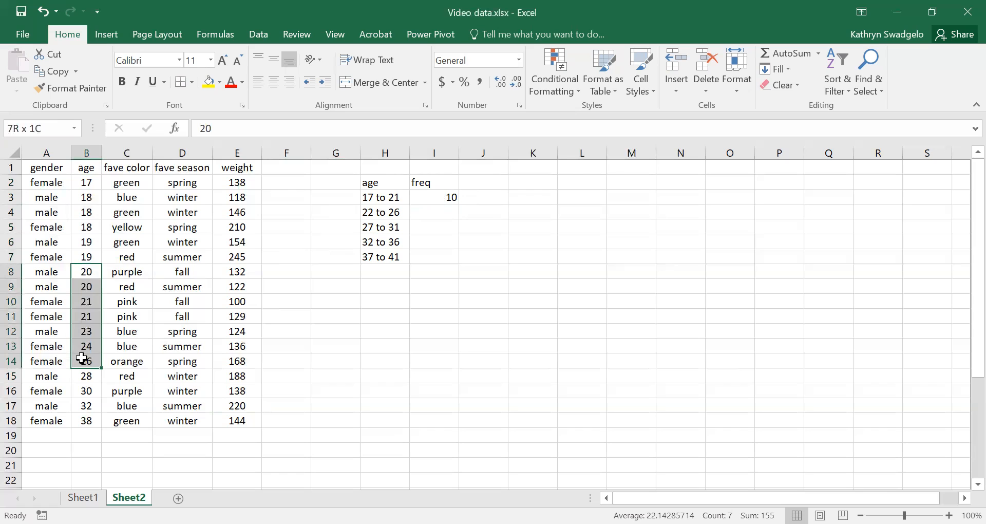
left_click(434, 211)
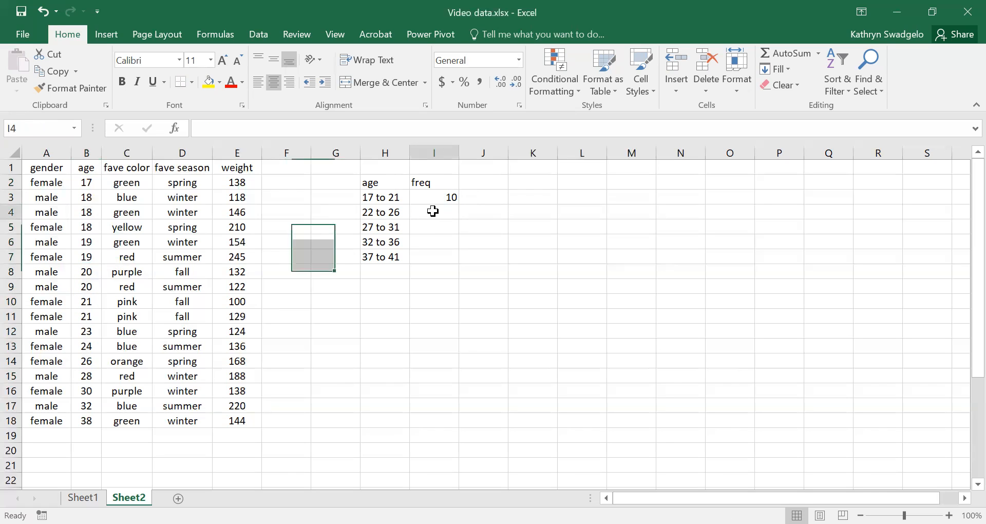
type("7")
key("Return")
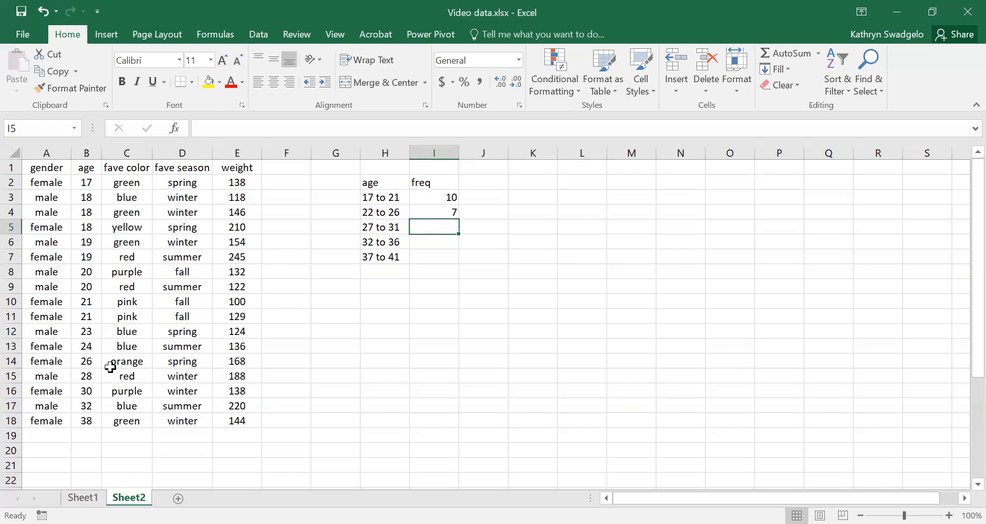
Fill in the remaining class frequencies from the age column: 2 in I5, 1 in I6 and 1 in I7
left_click(89, 375)
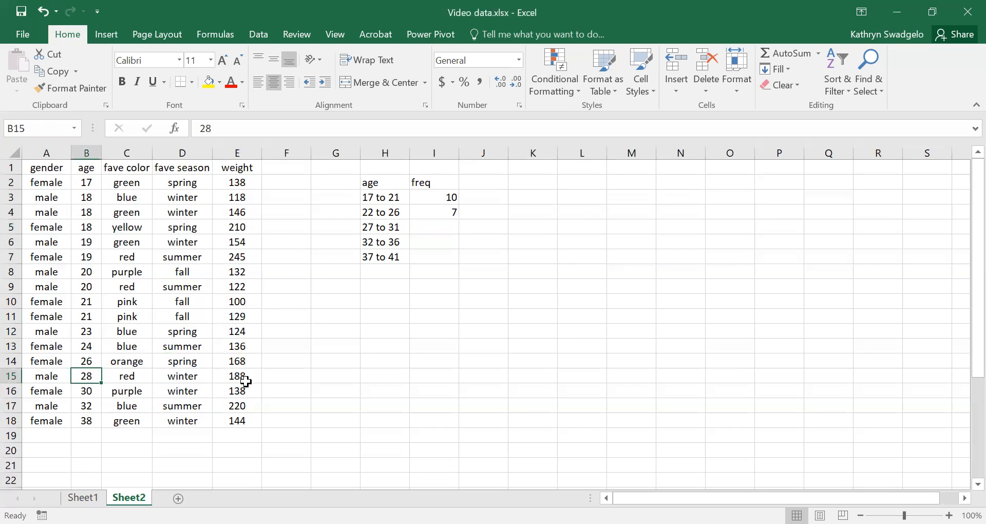
left_click(435, 228)
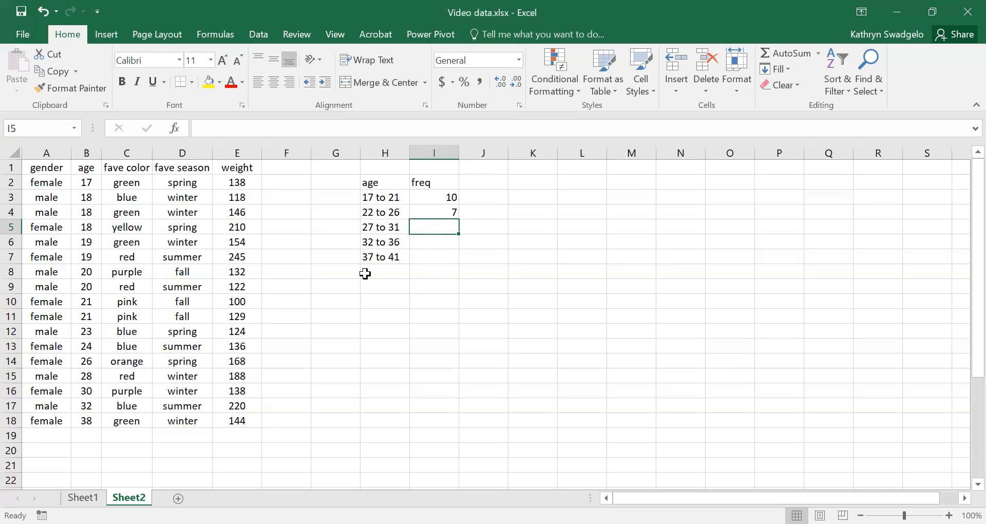
left_click_drag(86, 377, 89, 393)
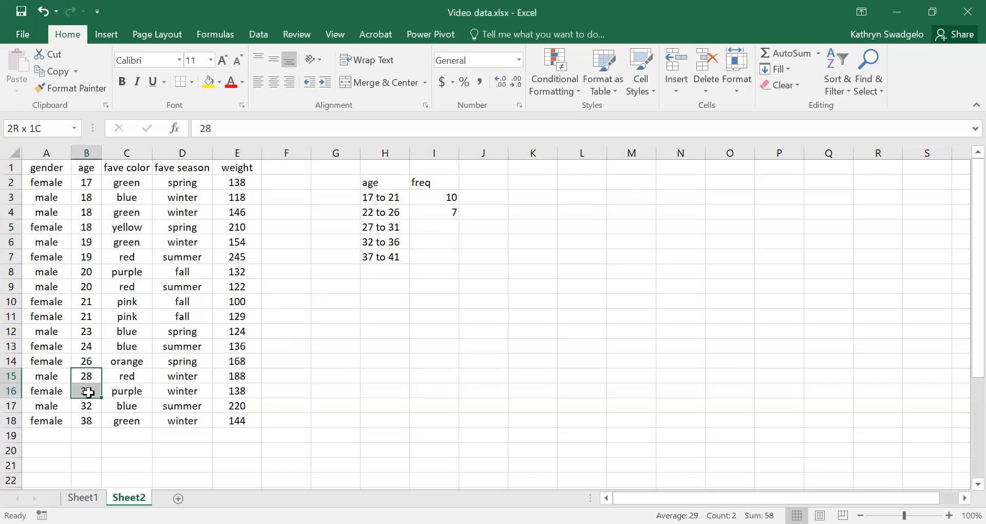
left_click(443, 233)
type("2")
key("Return")
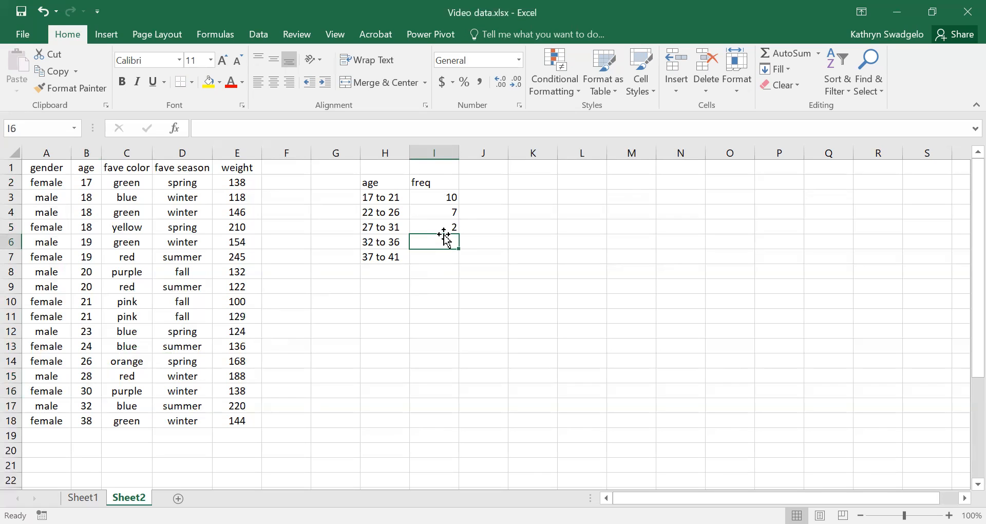
type("1")
key("Return")
type("1")
key("Return")
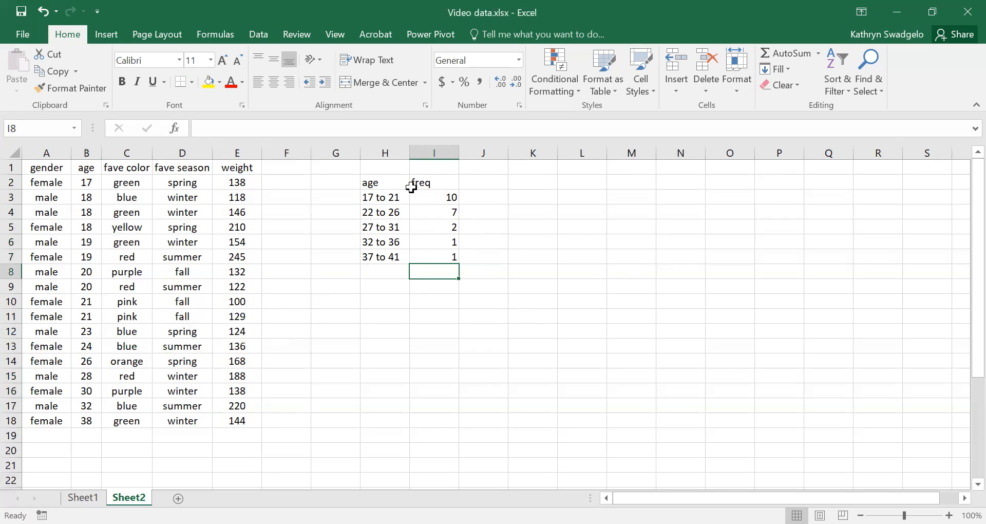
Center the contents of columns H and I horizontally
left_click_drag(385, 152, 413, 152)
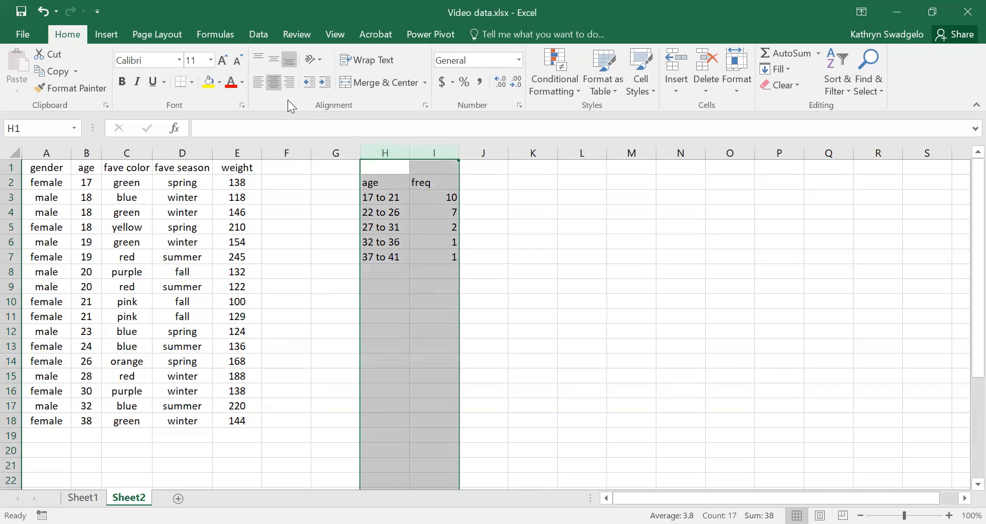
left_click(258, 82)
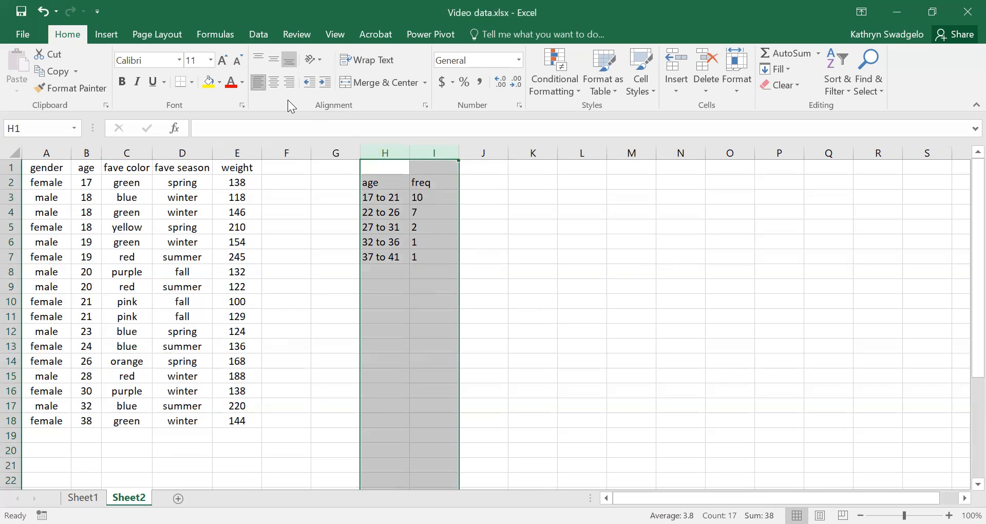
left_click(274, 82)
left_click(289, 82)
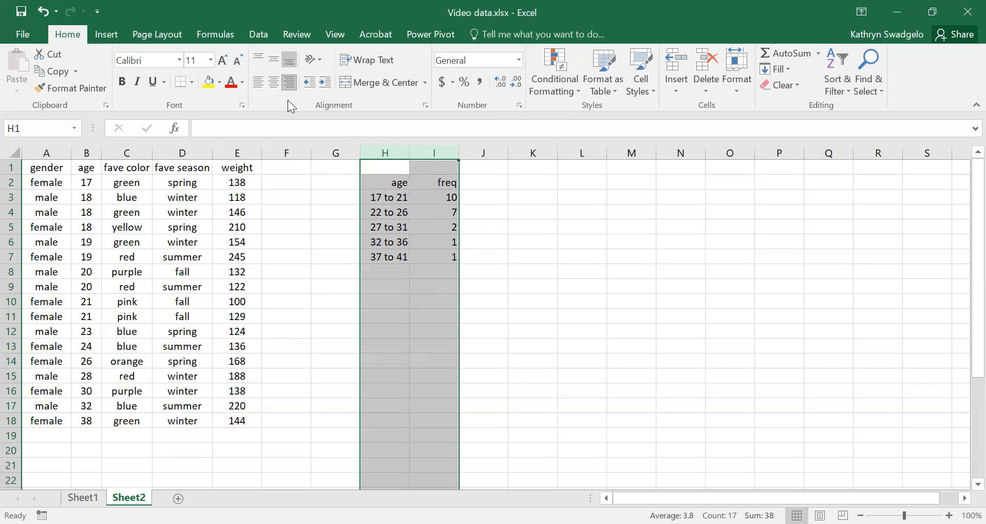
left_click(274, 82)
left_click(544, 300)
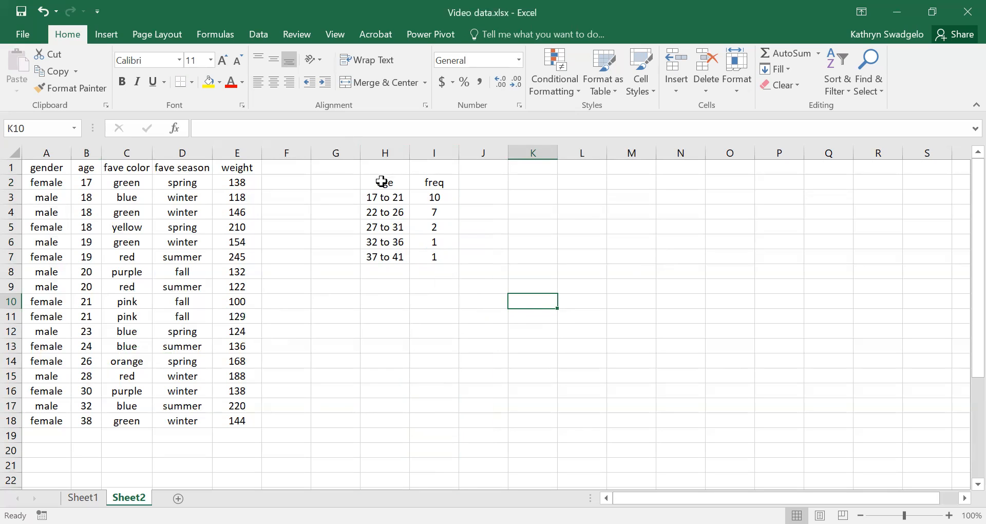
Insert a 2-D clustered column chart from H2:I7 and move it beside the frequency table
left_click_drag(380, 183, 428, 261)
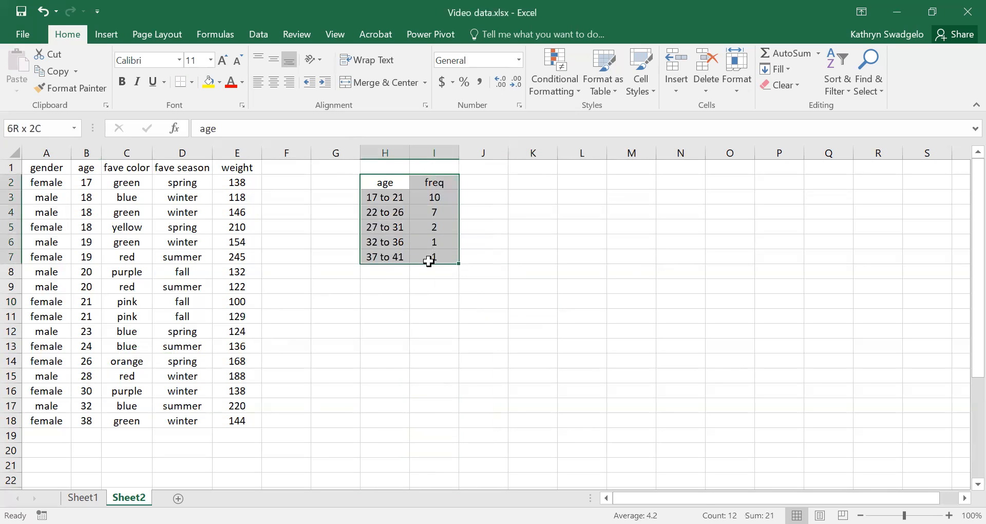
left_click(102, 34)
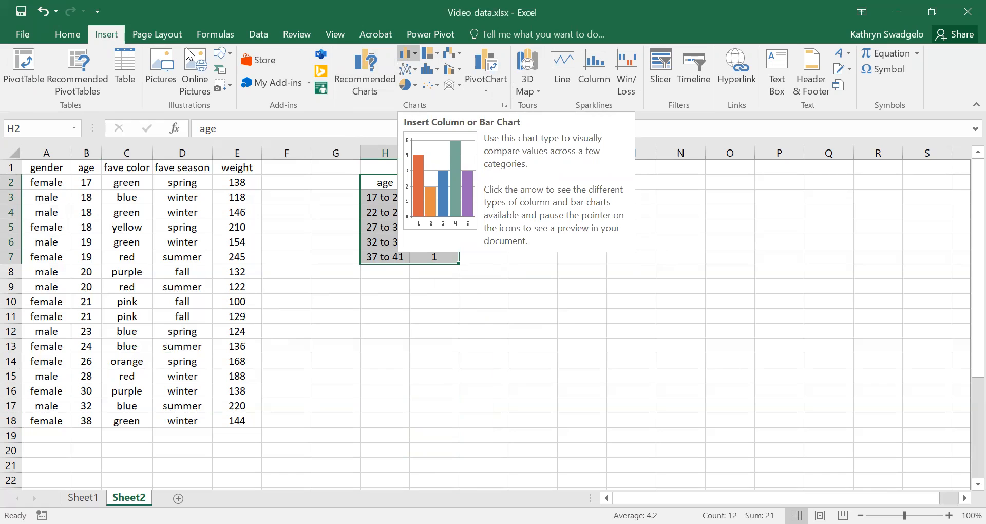
left_click(409, 54)
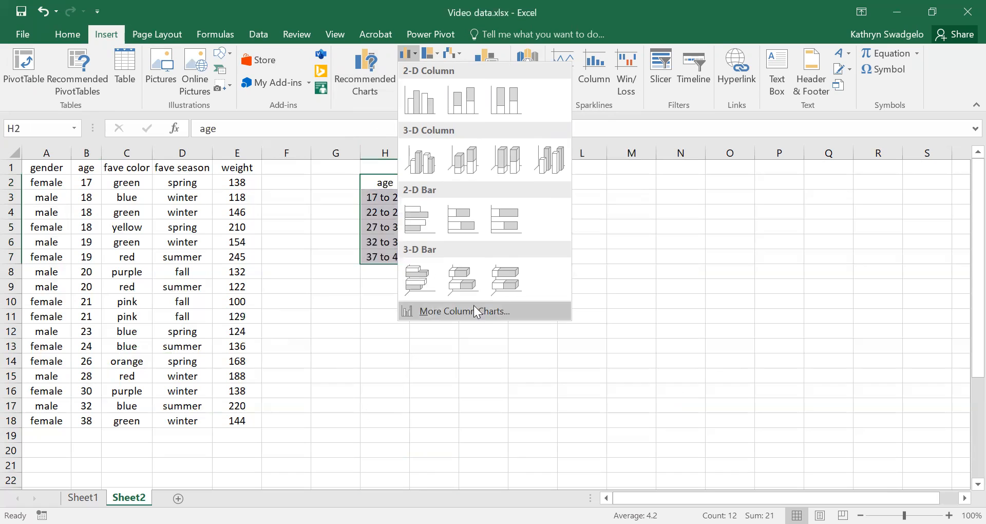
left_click(425, 109)
left_click_drag(440, 238, 590, 207)
Change the chart title to "Age Histogram"
left_click(655, 212)
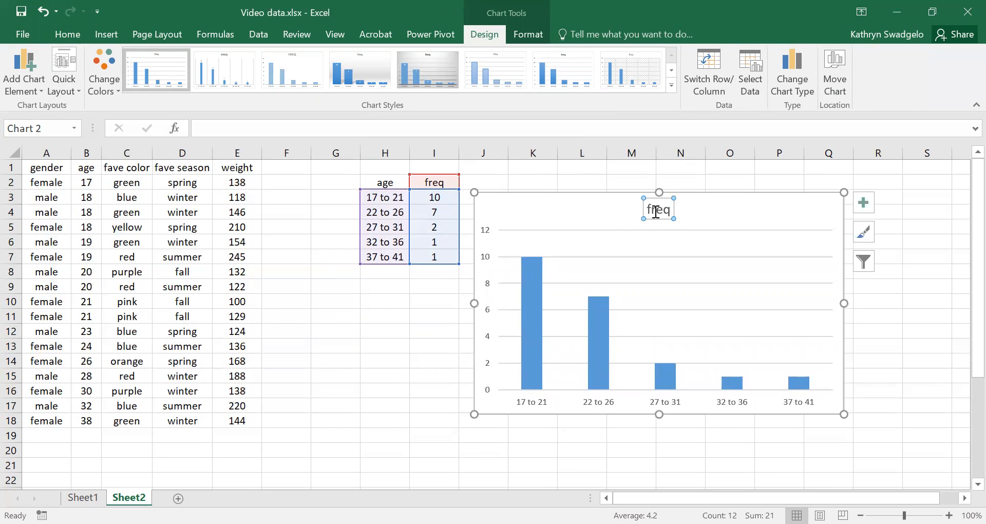
left_click_drag(649, 208, 674, 210)
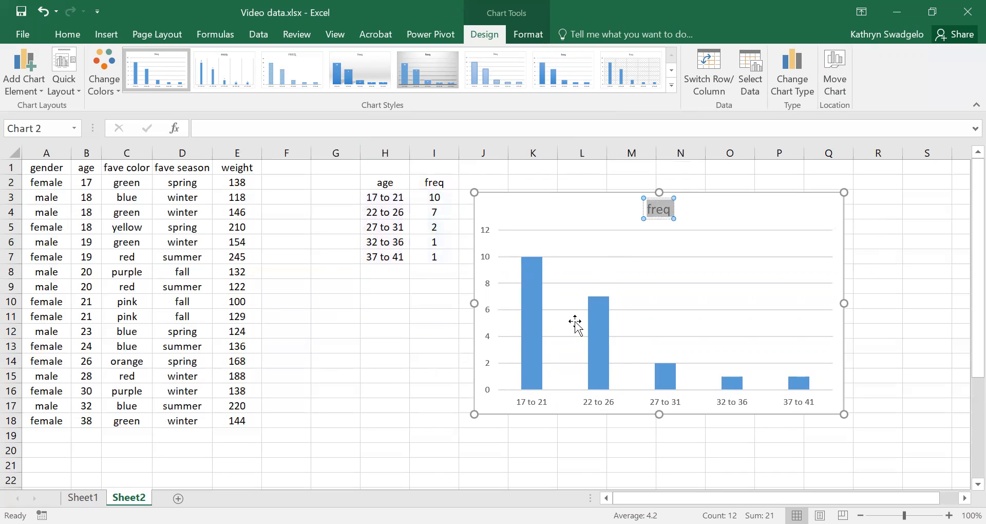
type("Ag")
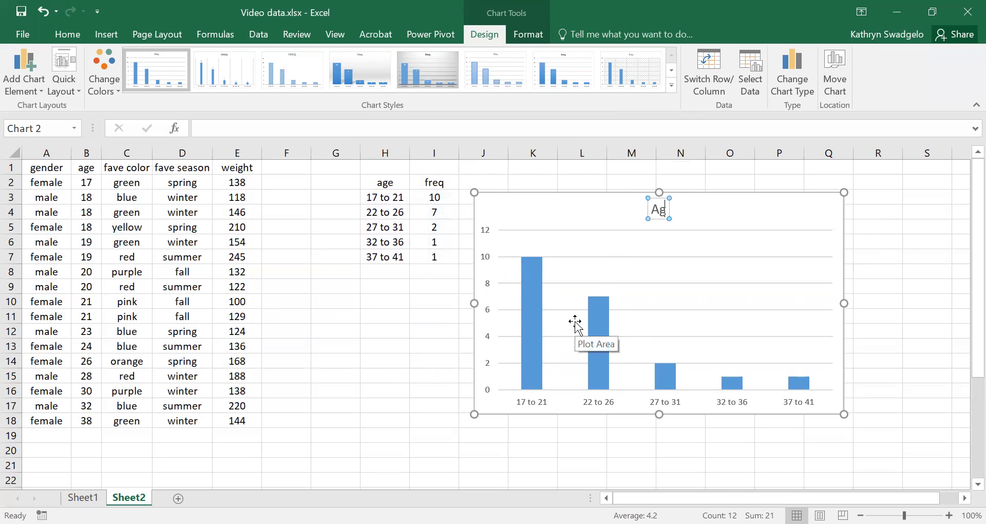
type("e H")
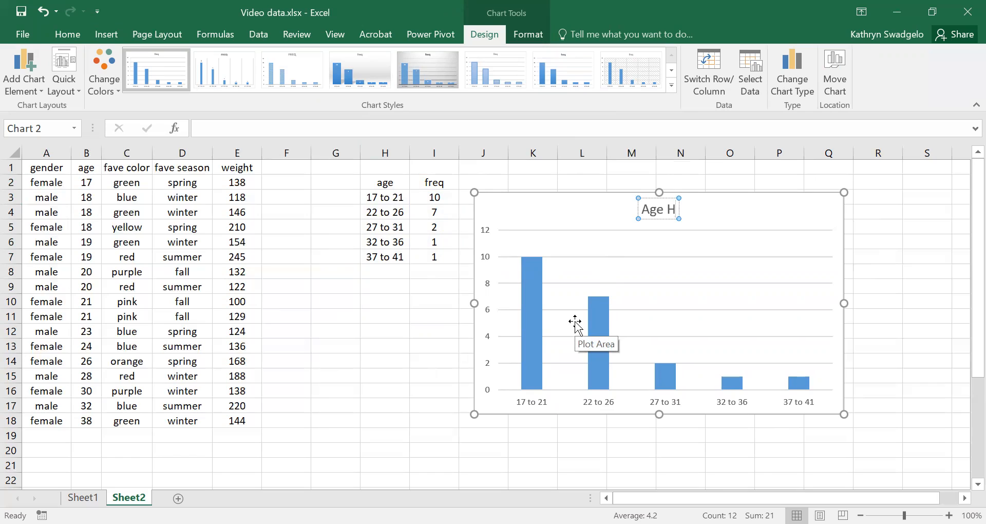
type("istogram")
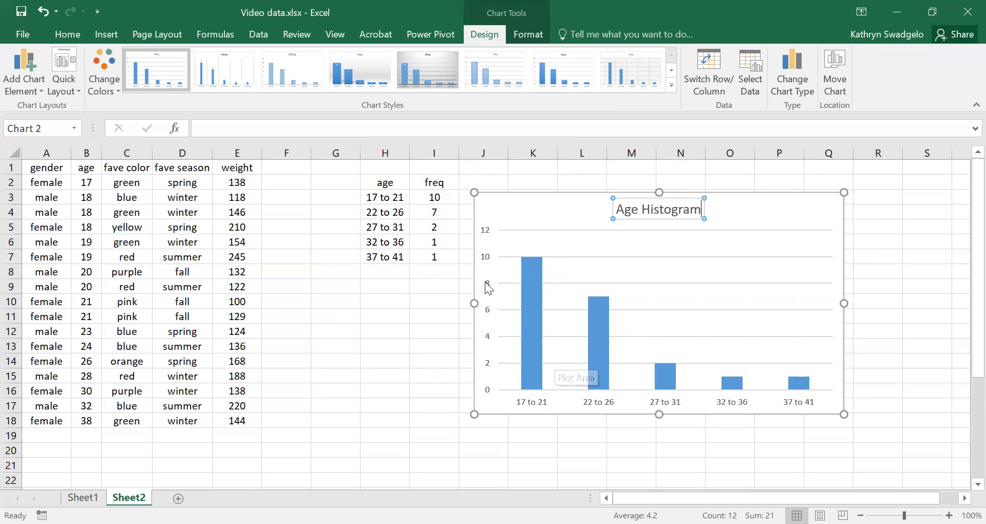
left_click(426, 333)
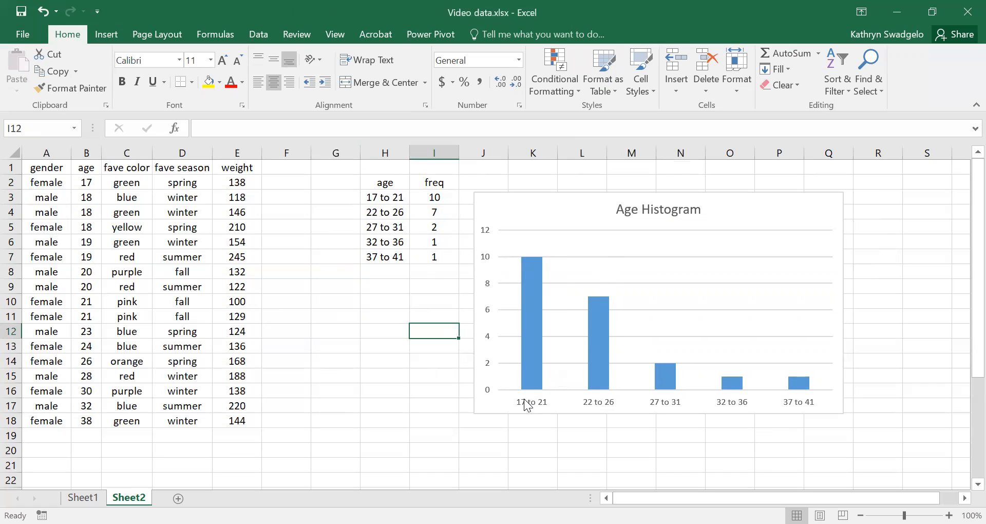
Append "(in years)" to the chart title so it reads "Age Histogram (in years)"
left_click(541, 404)
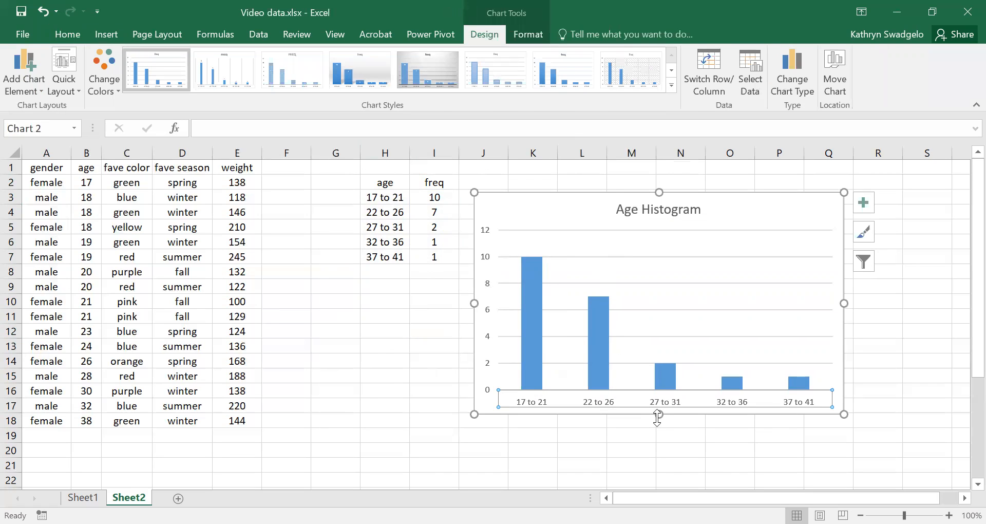
left_click(684, 213)
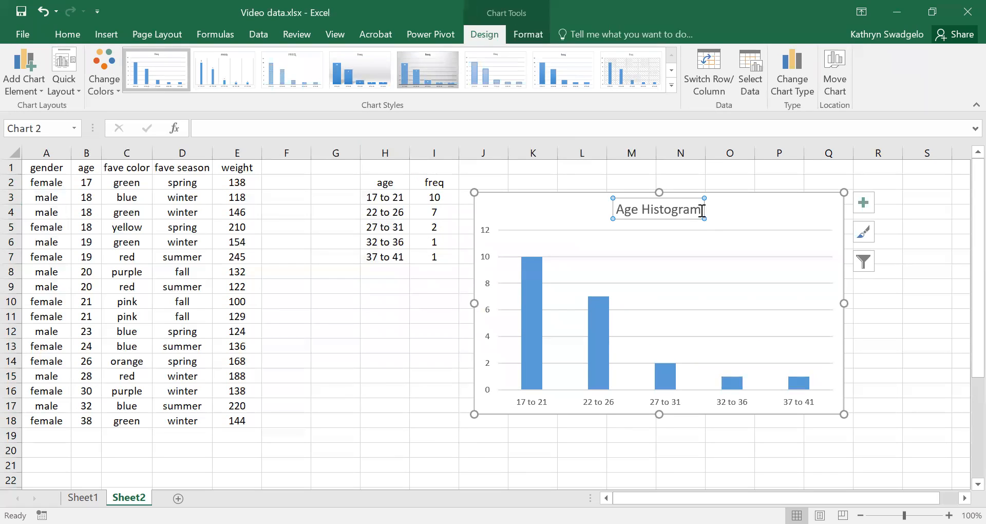
left_click(701, 211)
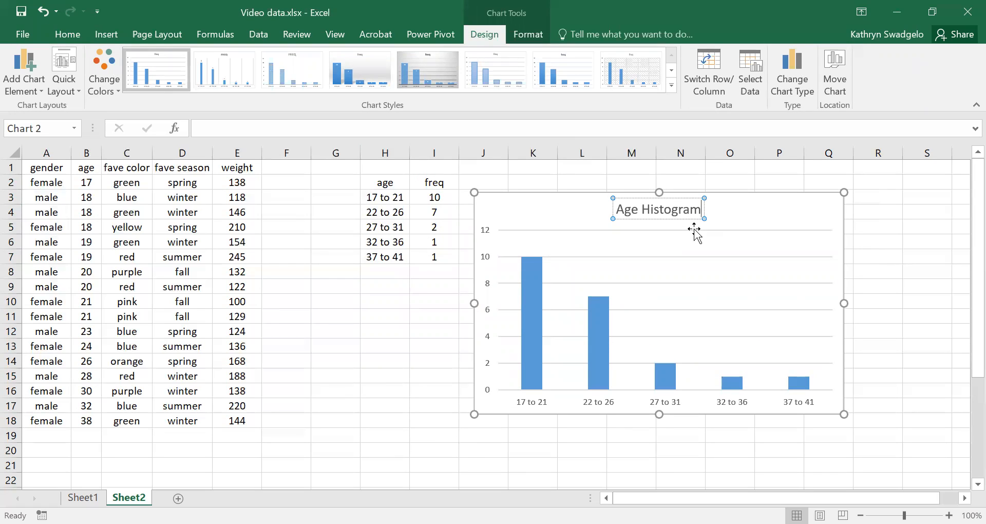
type("(in years)")
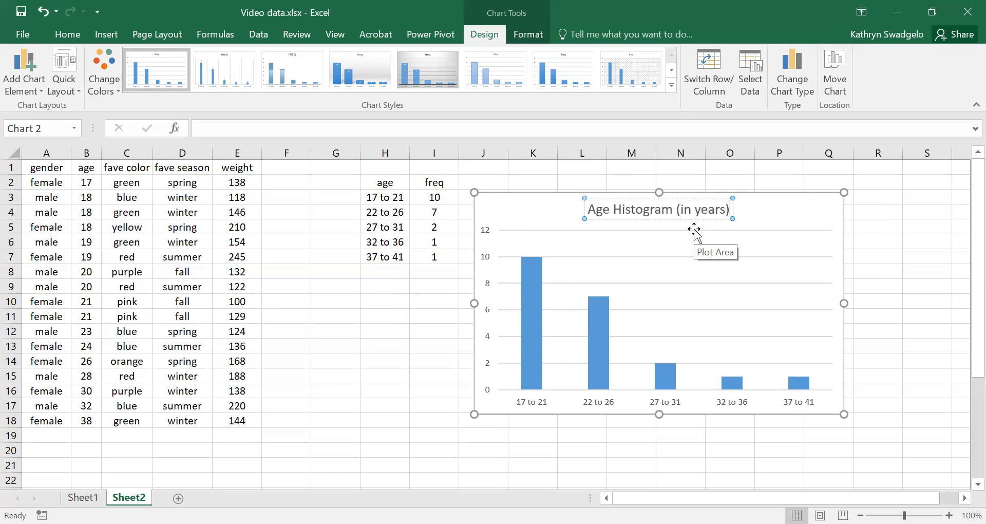
left_click(456, 358)
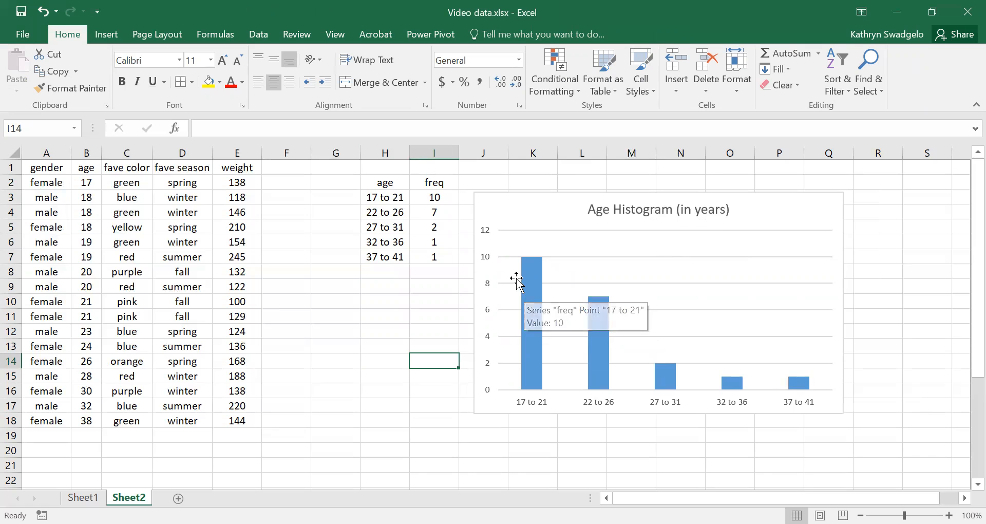
Move the chart next to the survey data, over columns F to M and rows 3 to 17
mouse_move(611, 356)
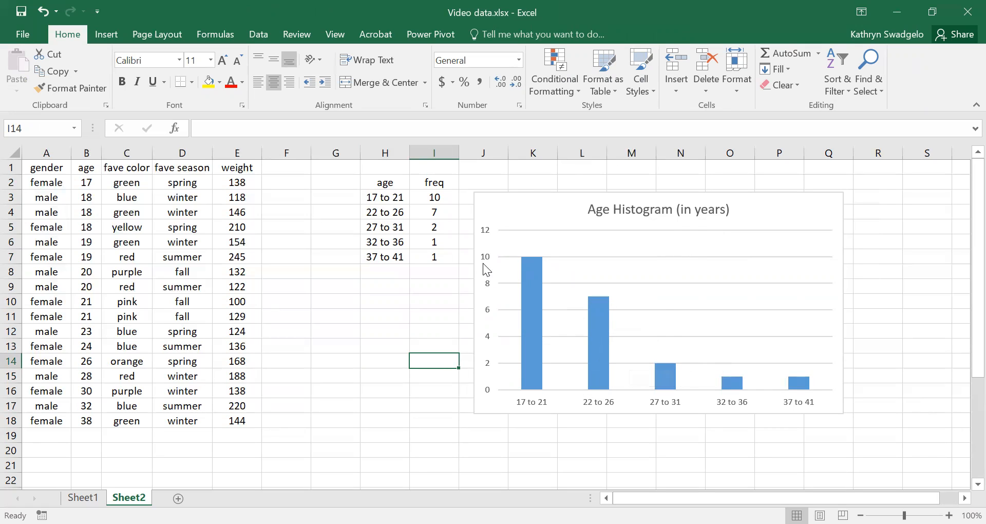
left_click_drag(519, 204, 576, 229)
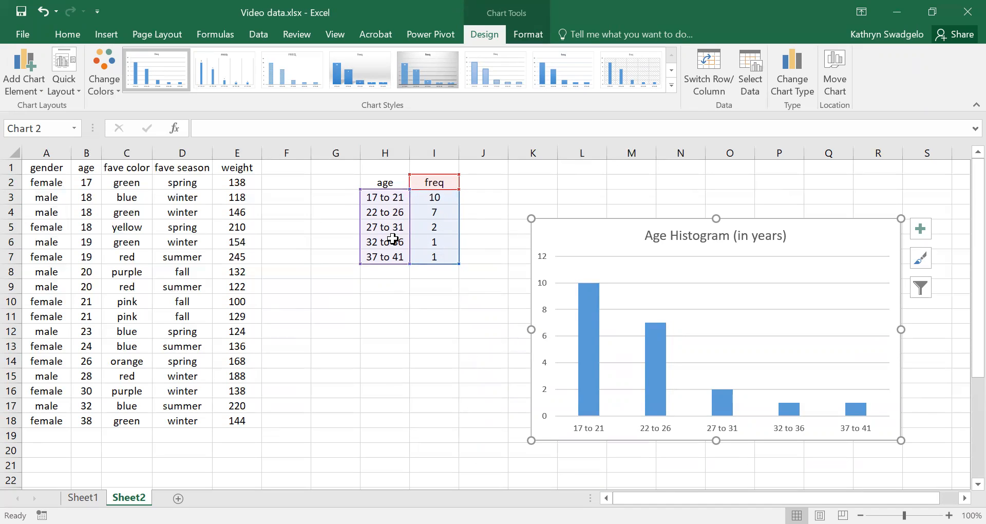
left_click_drag(619, 238, 370, 212)
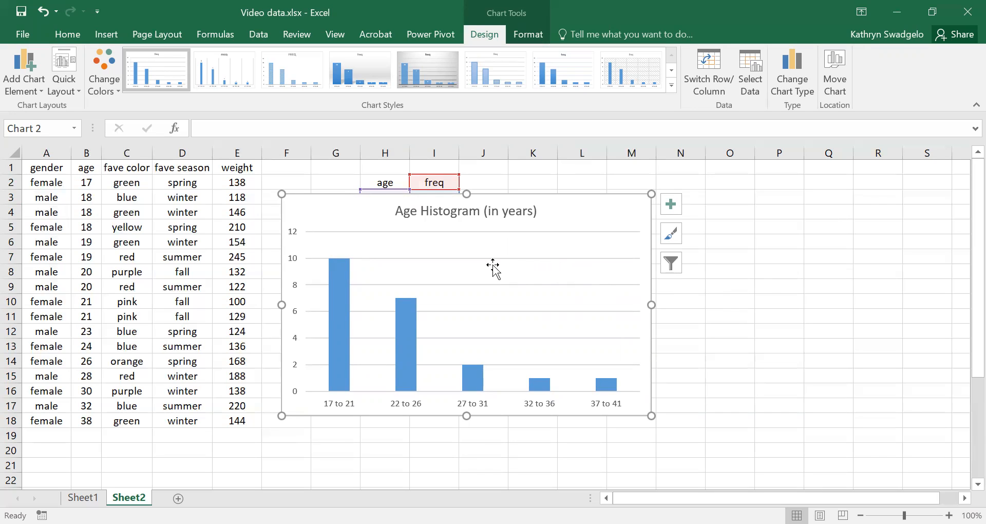
Shift the chart title slightly sideways within the space above the plot
left_click(419, 211)
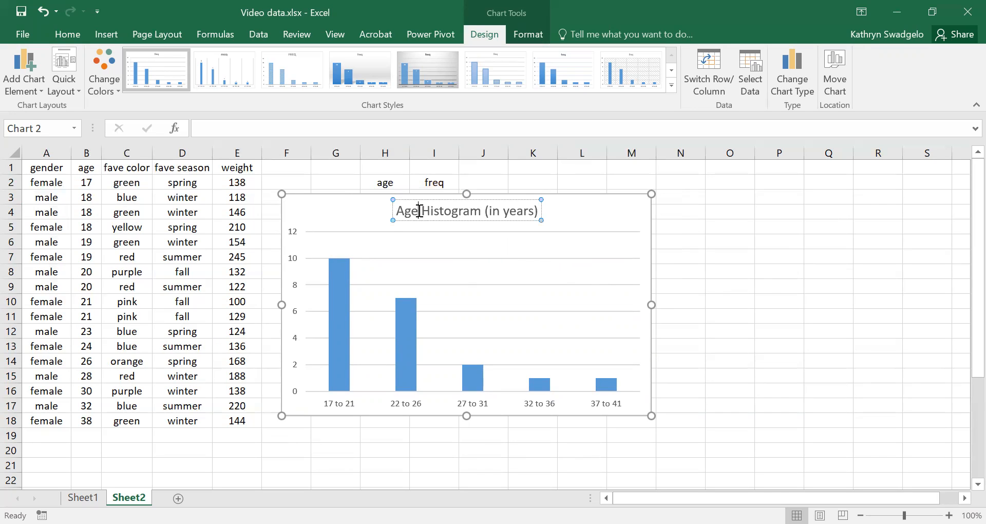
left_click(419, 210)
left_click(394, 214)
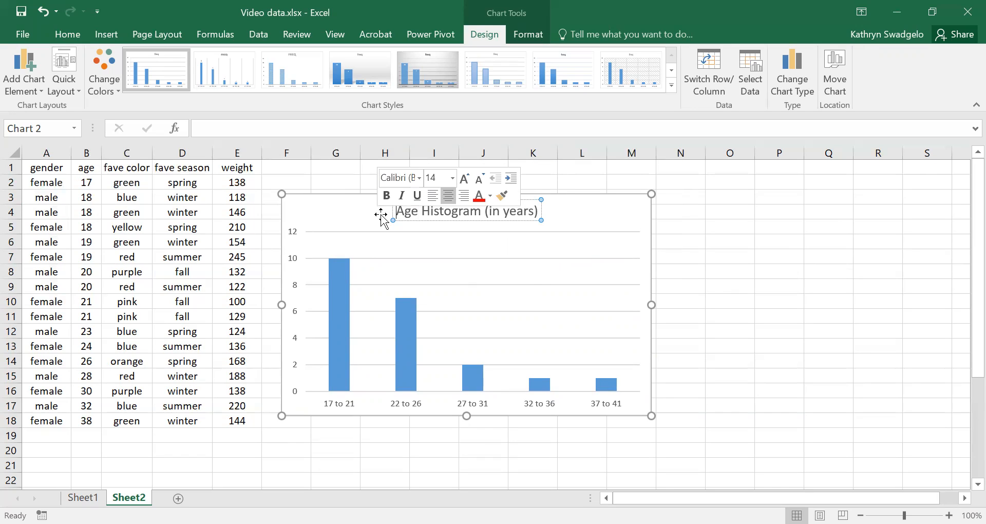
left_click(591, 286)
left_click(427, 208)
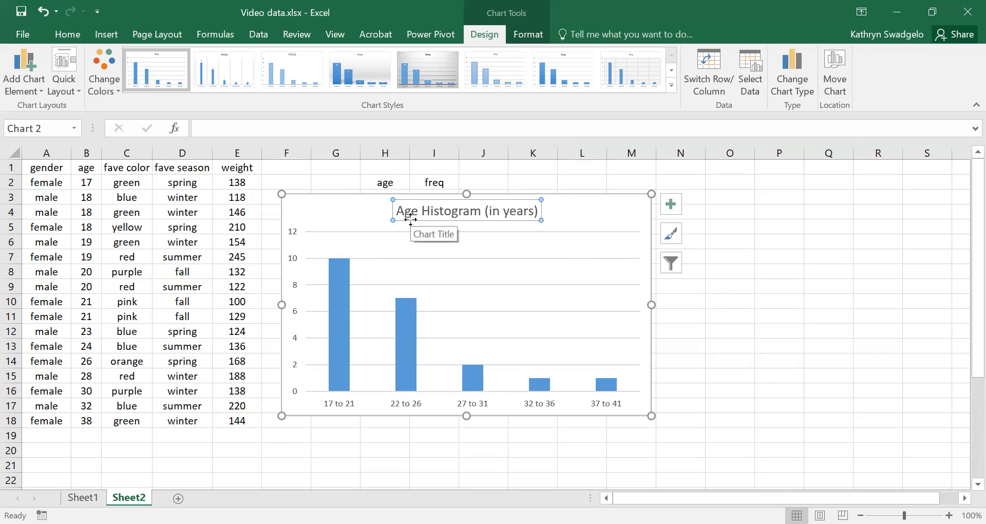
left_click_drag(411, 220, 397, 220)
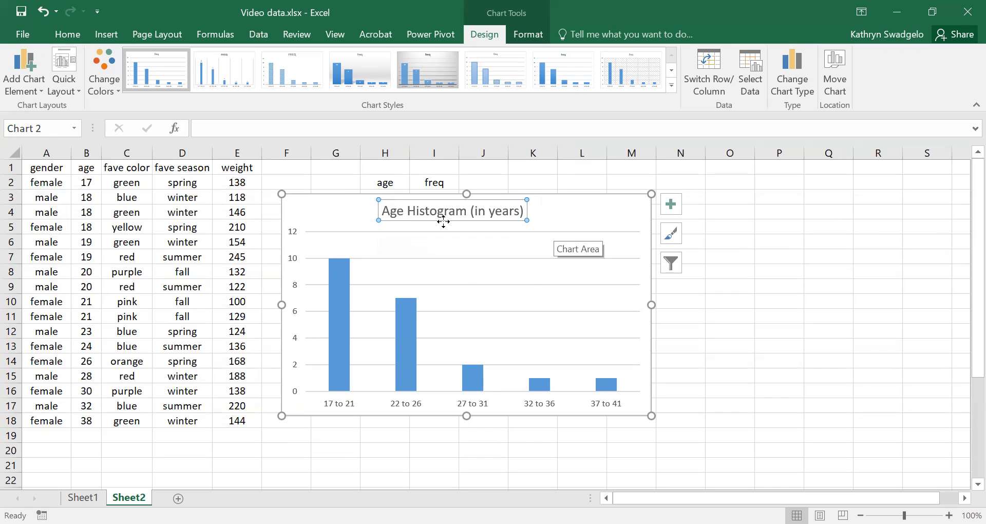
left_click_drag(443, 221, 465, 223)
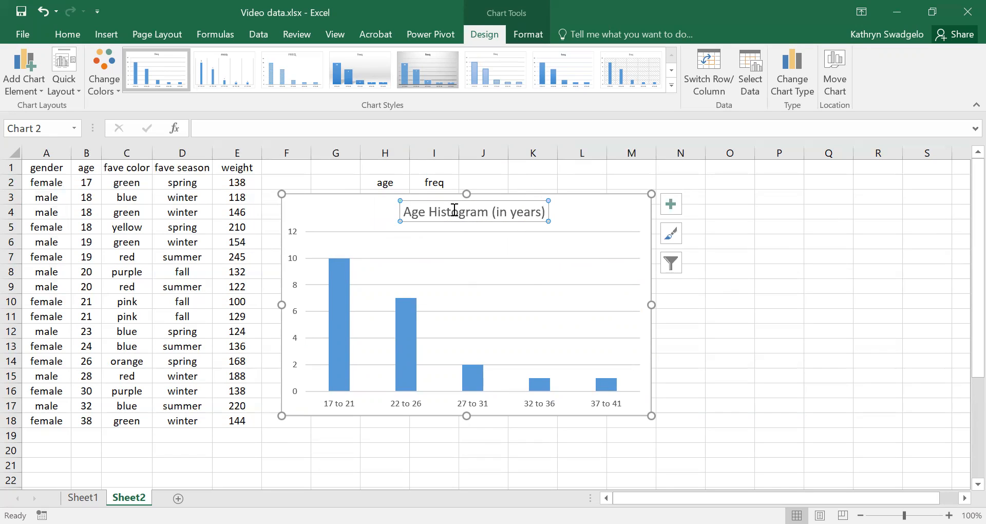
left_click_drag(403, 211, 542, 211)
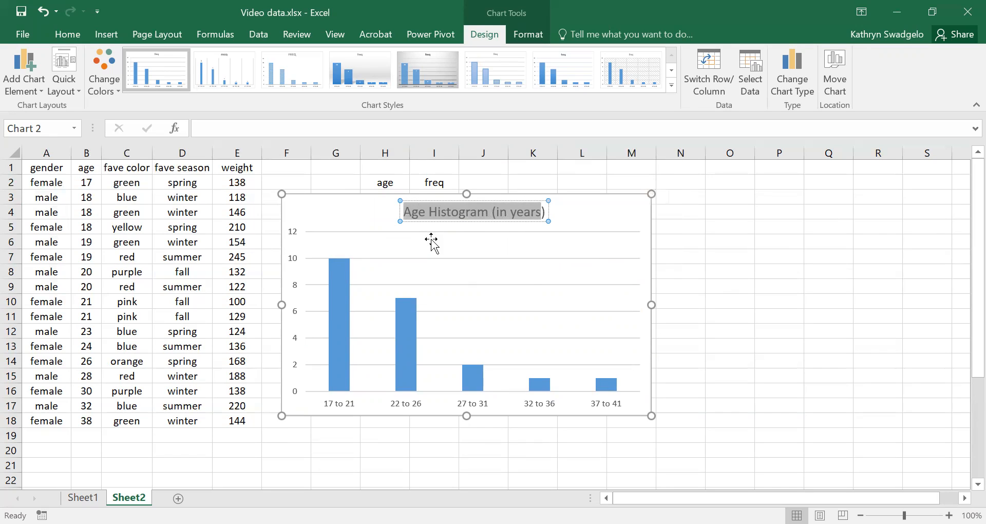
right_click(457, 215)
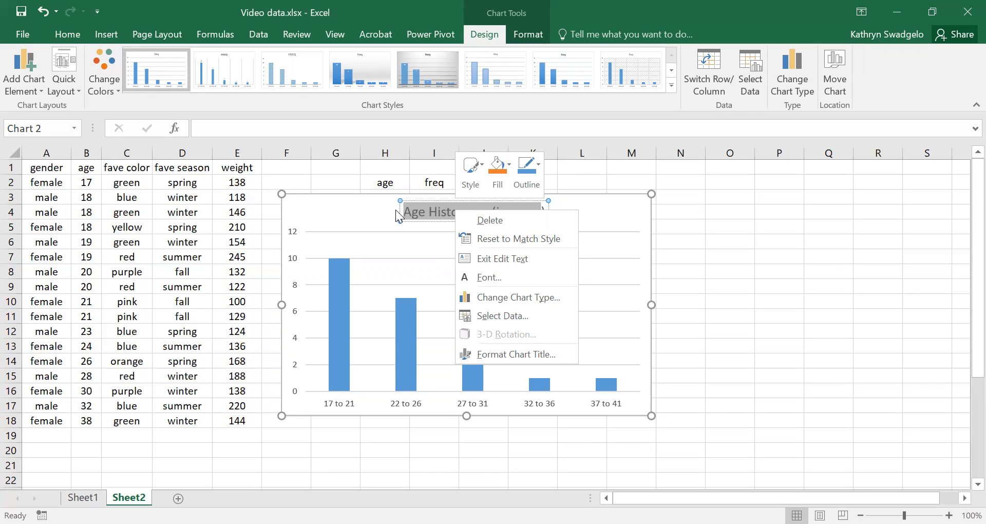
left_click(454, 232)
left_click(456, 233)
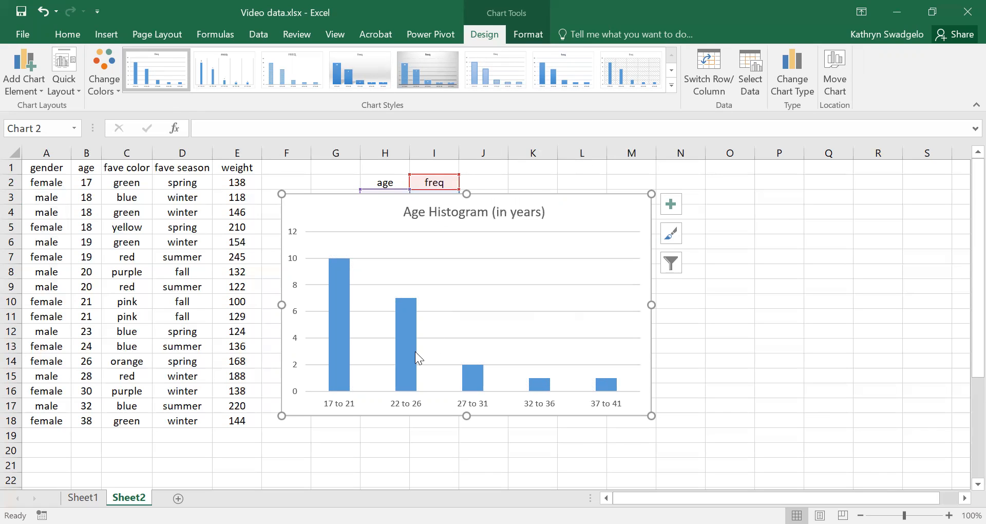
Set the gap width of the freq data series to 0% so the histogram bars touch
mouse_move(407, 360)
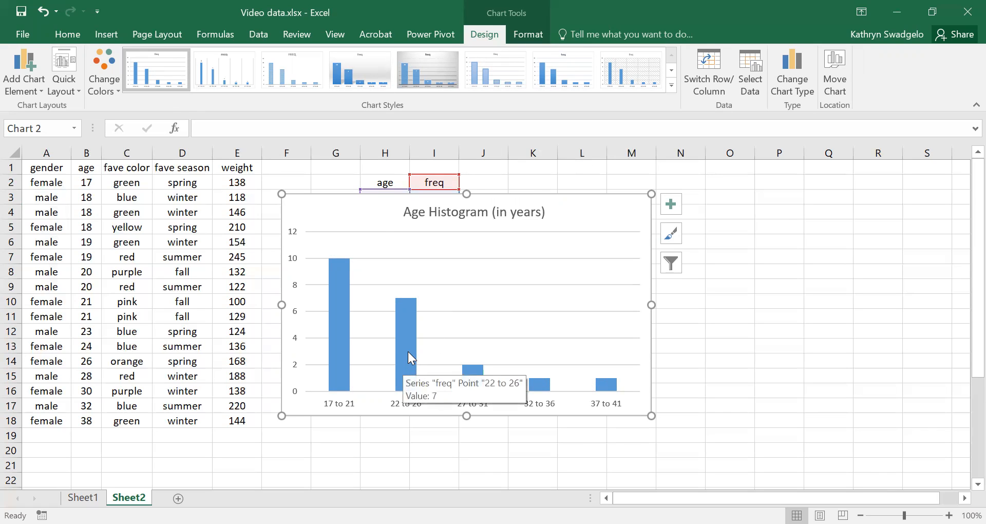
left_click(407, 351)
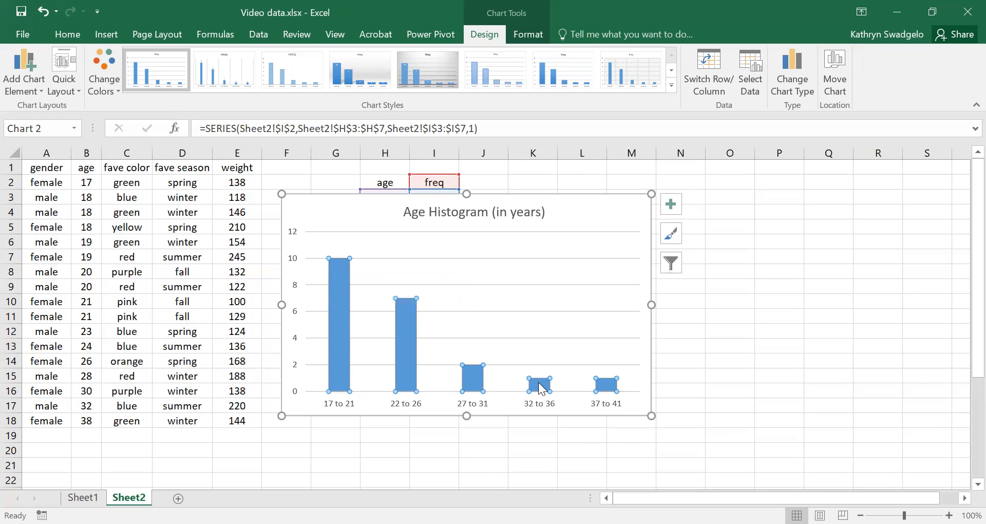
left_click(742, 339)
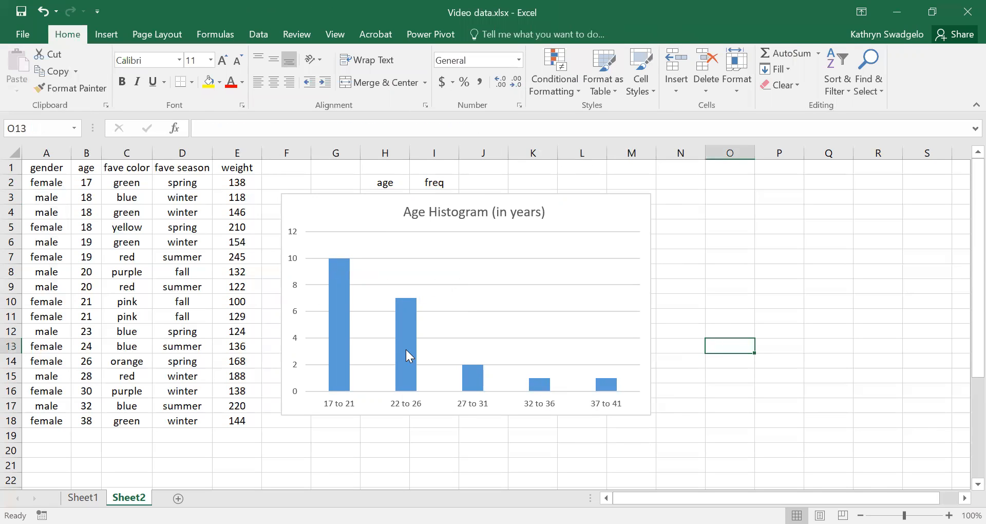
double_click(405, 350)
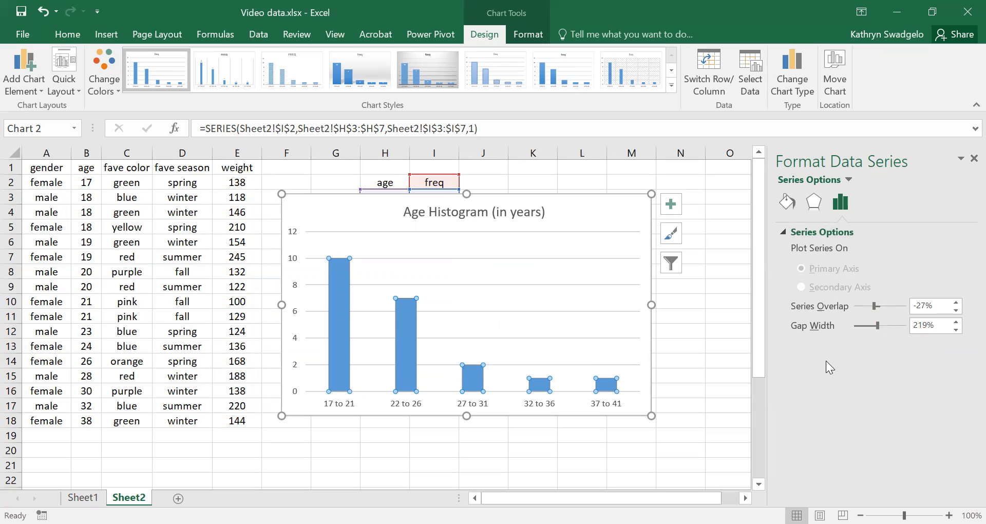
left_click(788, 202)
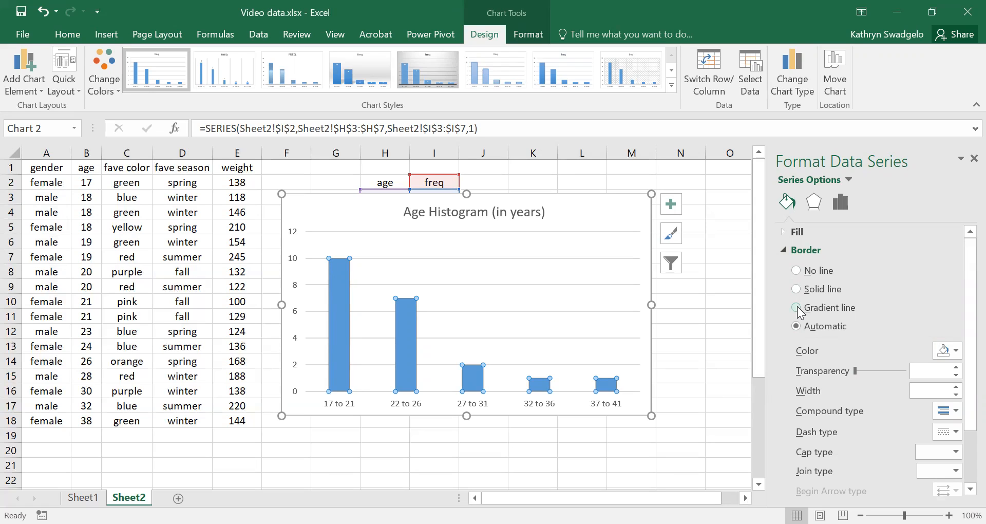
scroll(835, 339, "down", 3)
scroll(835, 339, "up", 3)
left_click(814, 202)
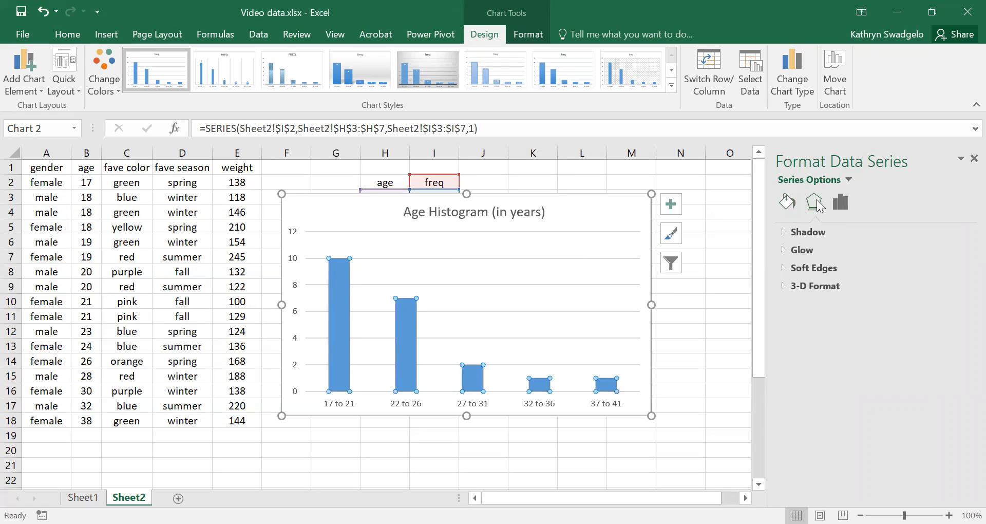
left_click(841, 204)
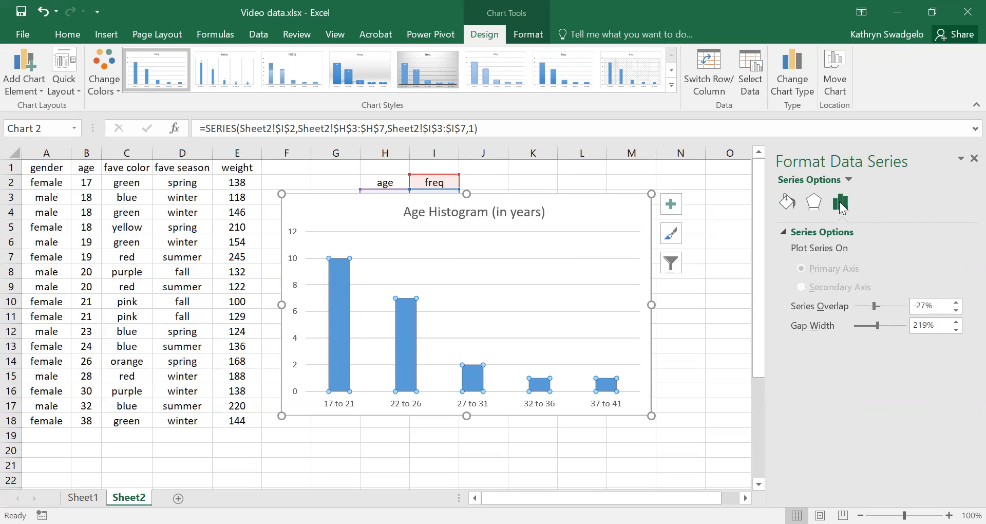
left_click_drag(877, 325, 854, 329)
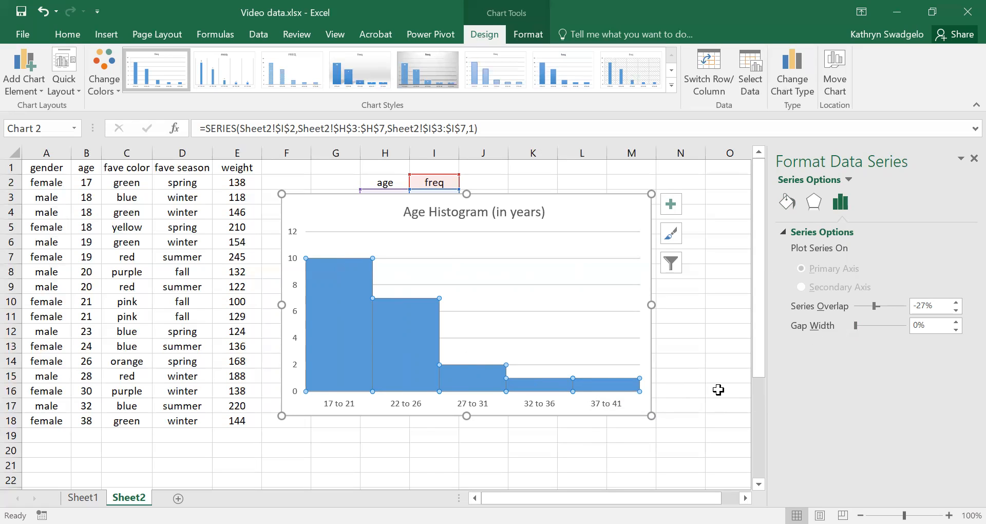
Examine the individual histogram bars and the fill, line and effects options of the plot area
left_click(403, 351)
left_click(337, 335)
left_click(404, 342)
left_click(475, 380)
left_click(548, 383)
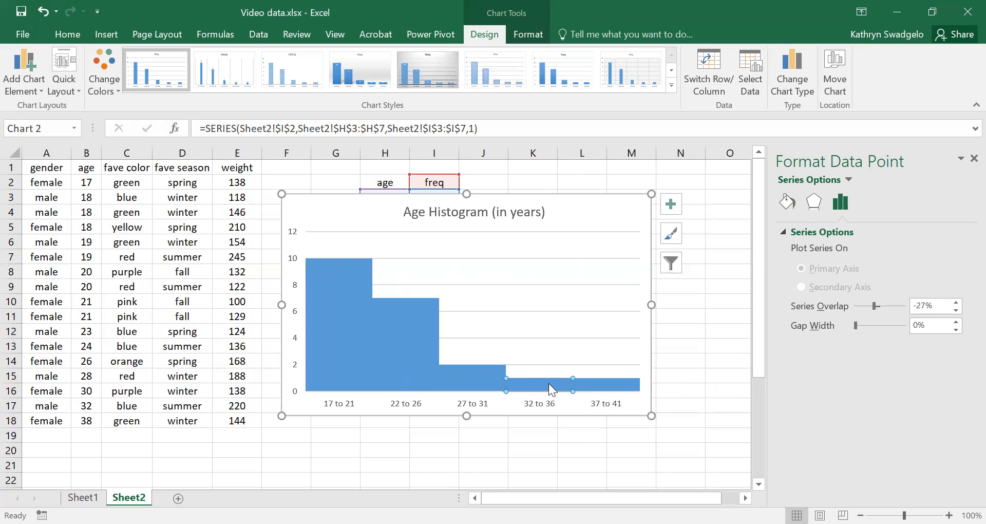
left_click(411, 342)
left_click(336, 316)
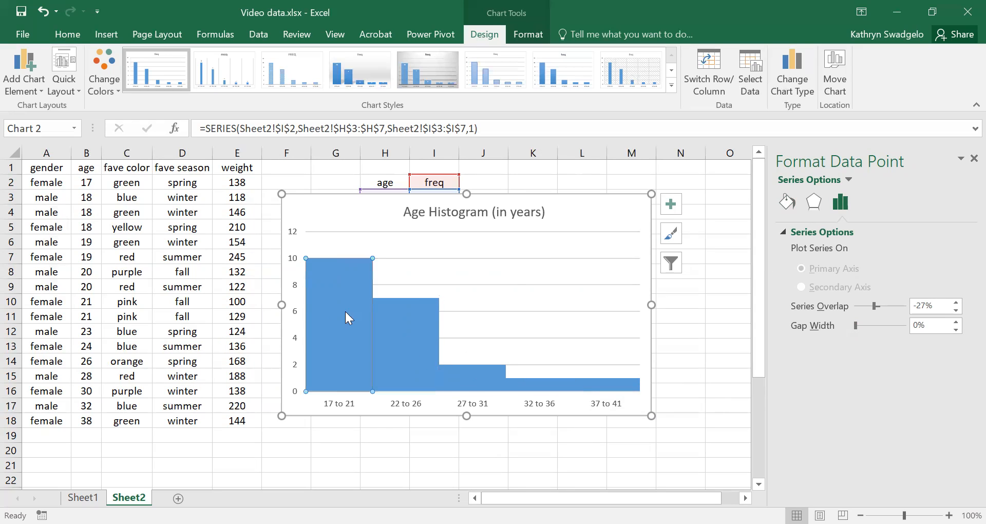
left_click(515, 278)
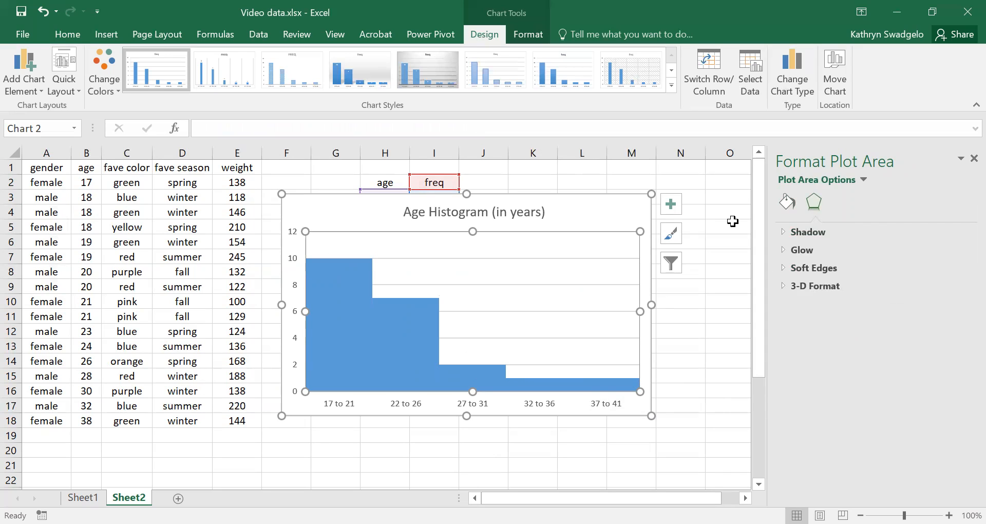
left_click(789, 202)
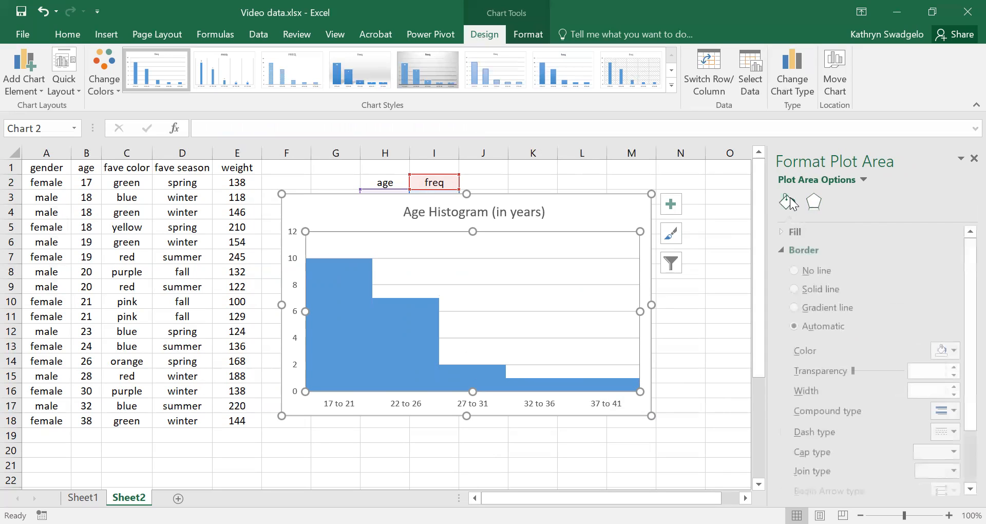
left_click(817, 202)
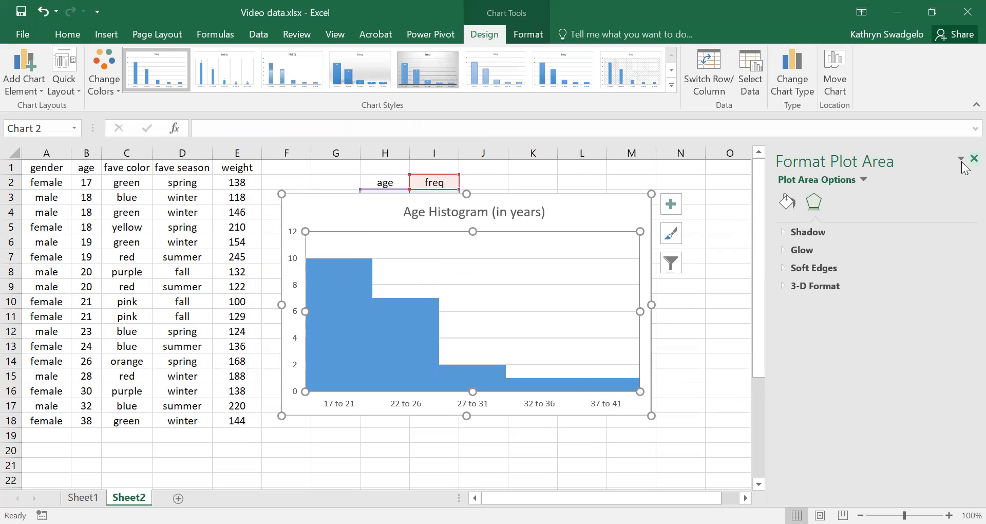
Give all bars of the freq series a solid light orange border
left_click(422, 315)
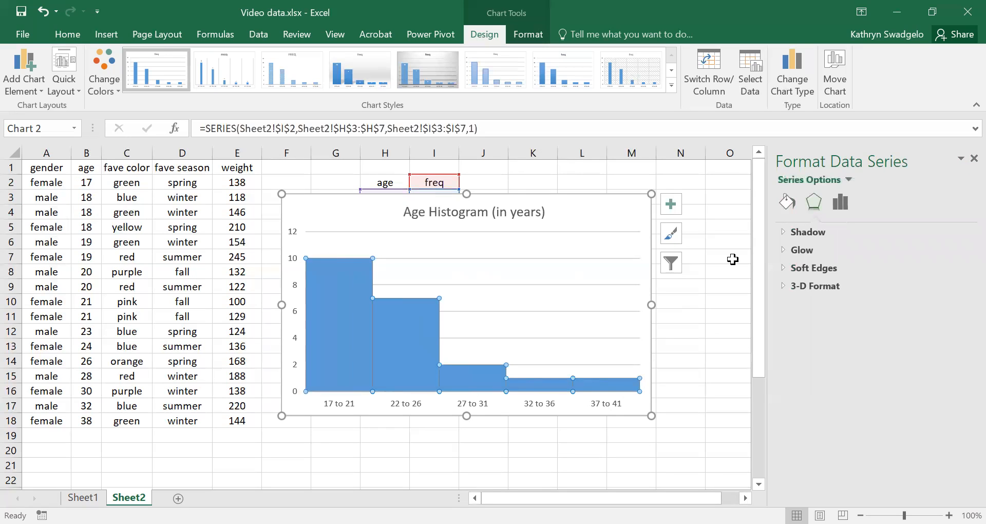
left_click(787, 202)
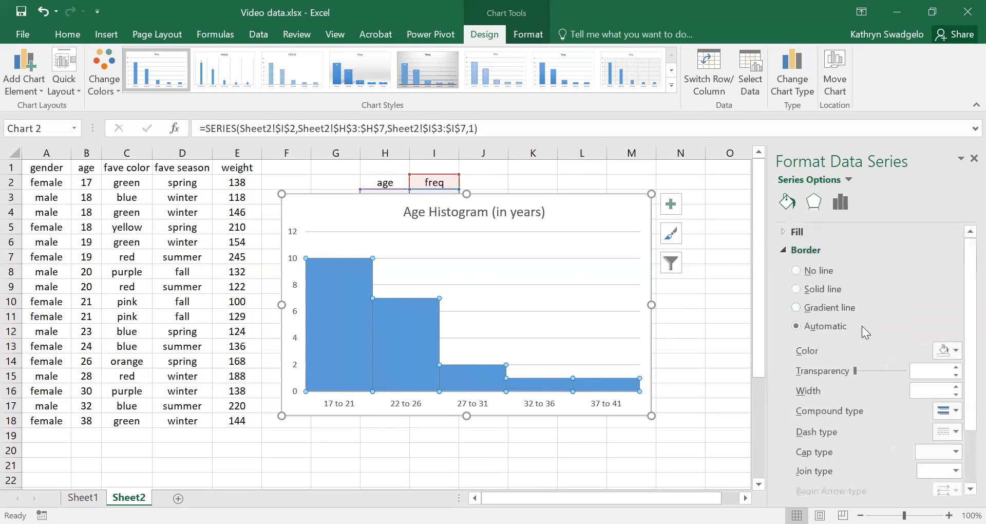
left_click(947, 350)
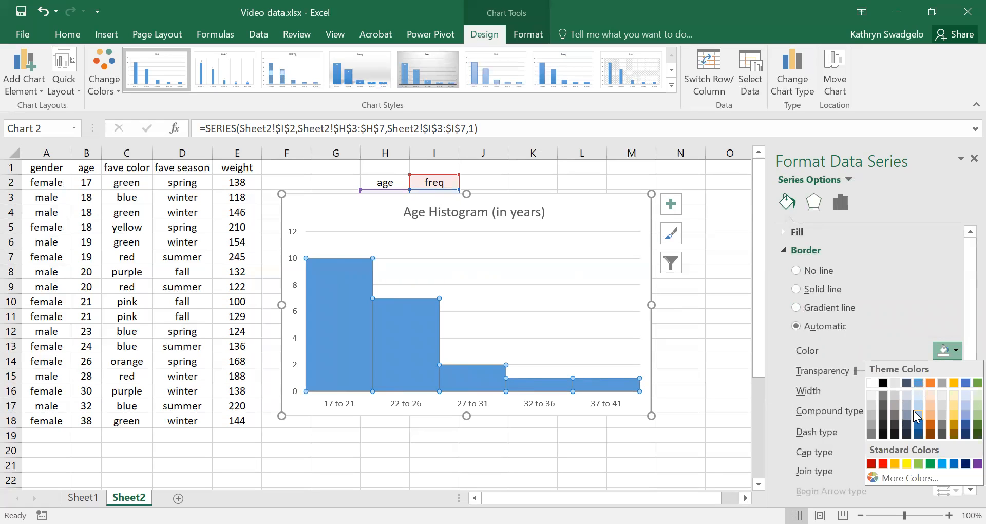
left_click(930, 404)
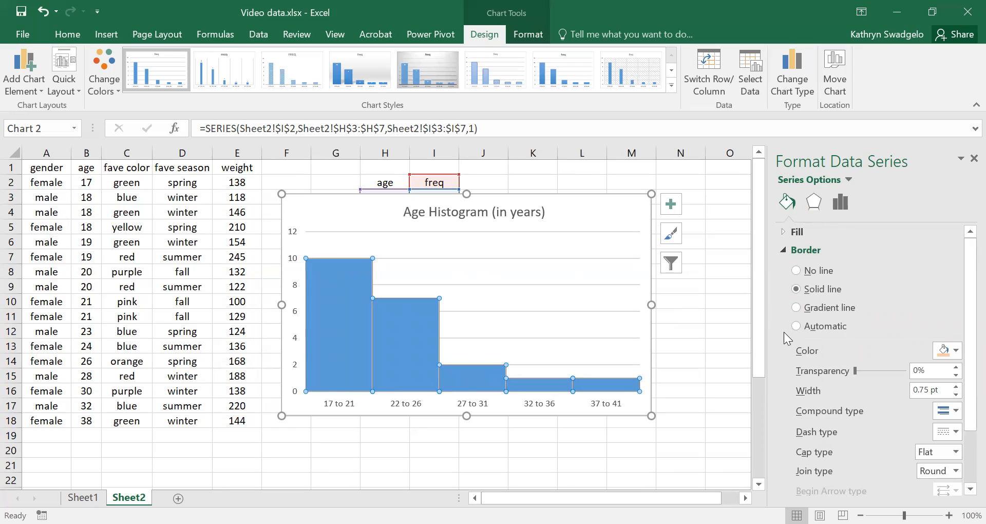
Fill all bars of the freq series with light gold and deselect the chart
left_click(789, 233)
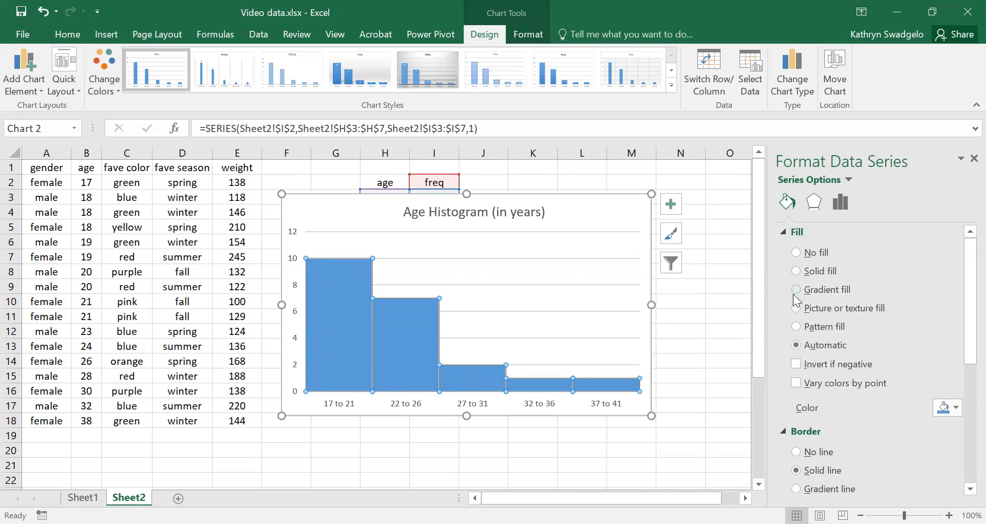
left_click(943, 409)
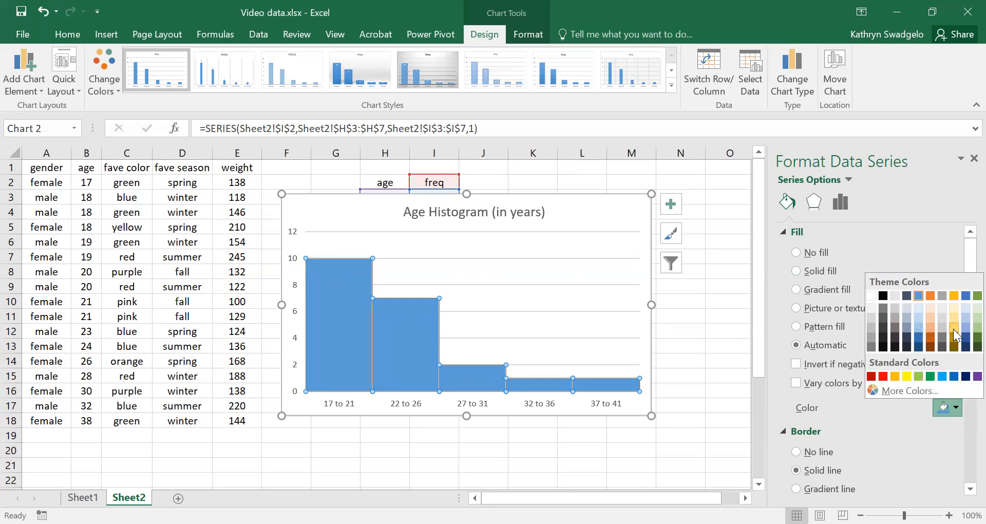
left_click(955, 329)
left_click(681, 331)
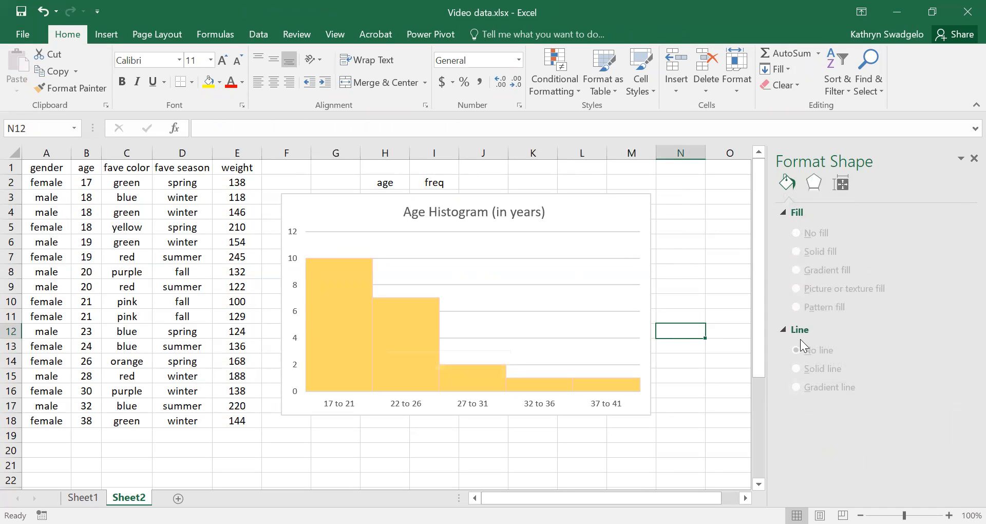
Change the solid border color of all freq series bars to blue-gray and deselect the chart
left_click(400, 331)
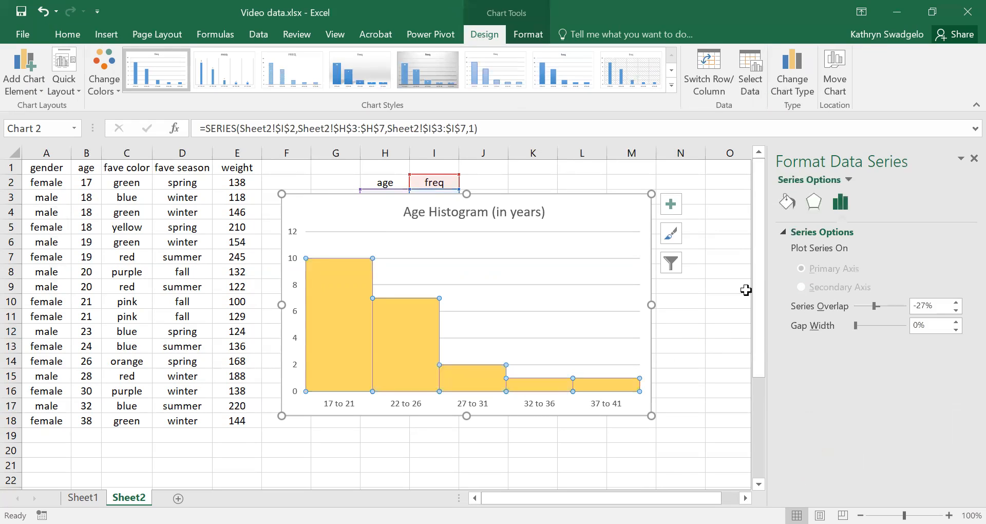
left_click(786, 202)
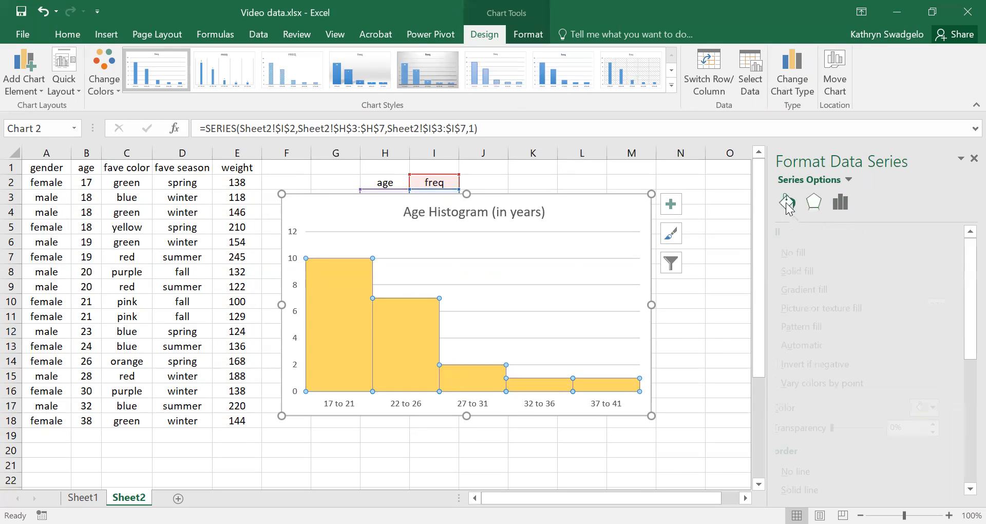
left_click_drag(965, 319, 960, 398)
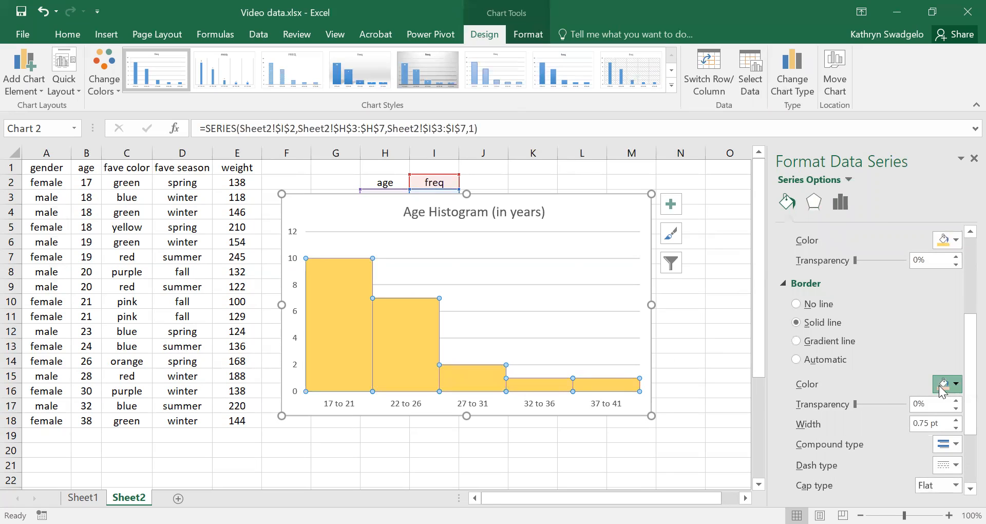
left_click(945, 385)
left_click(906, 452)
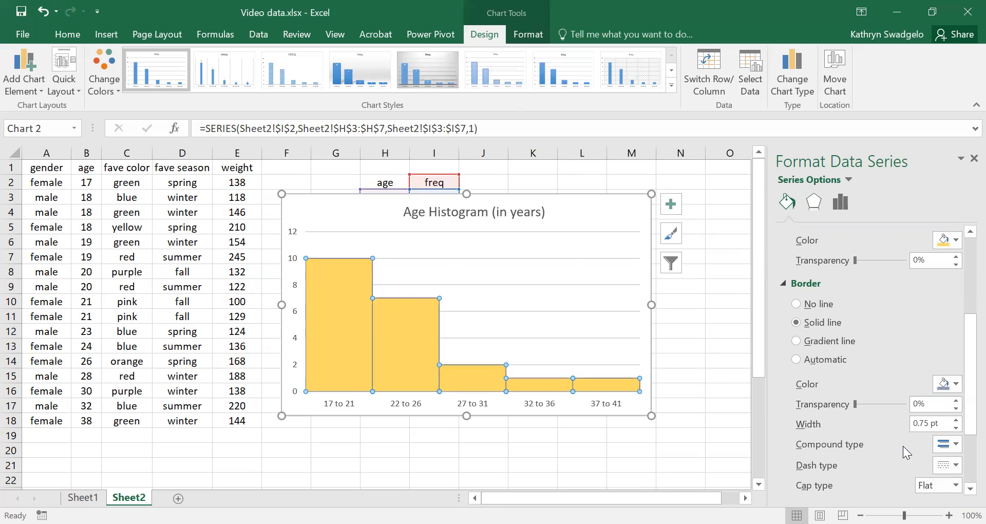
left_click(709, 362)
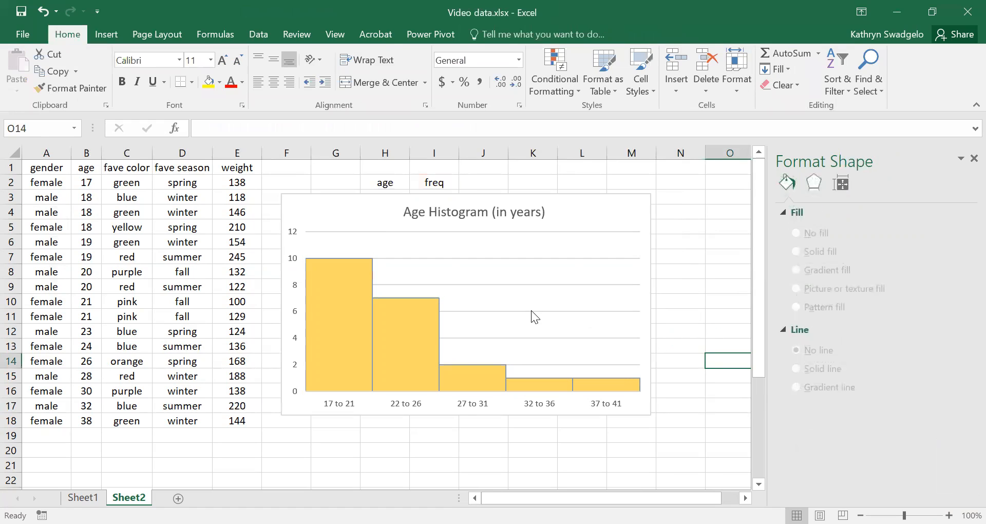
left_click(531, 311)
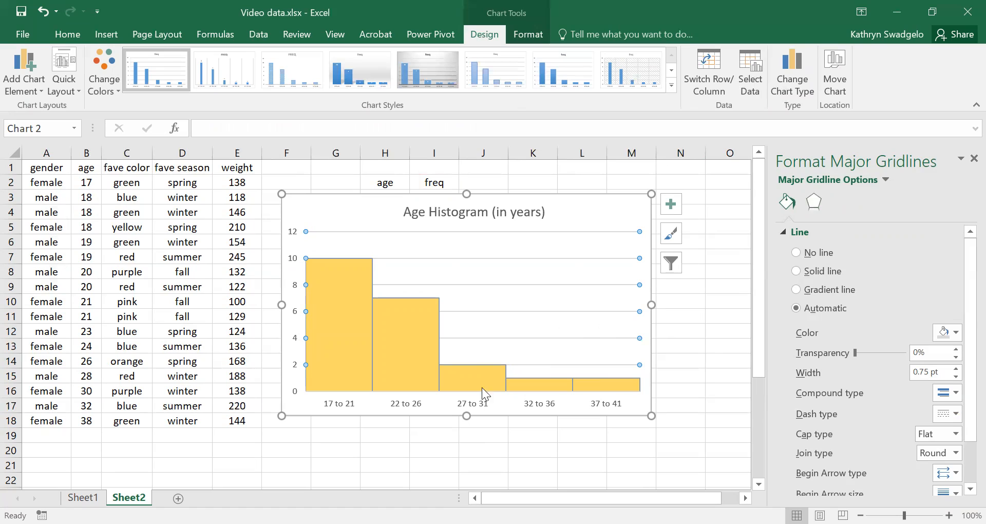
right_click(464, 306)
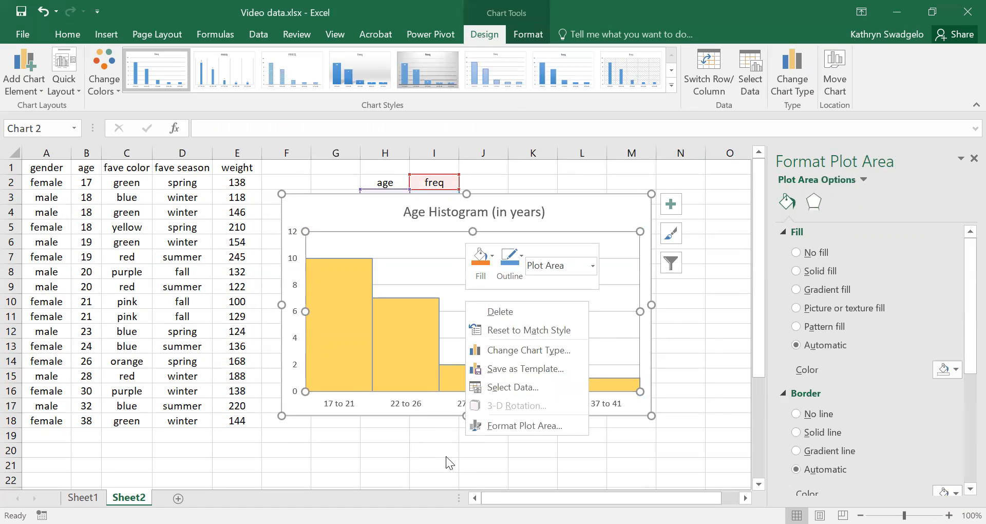
key("Escape")
left_click(707, 377)
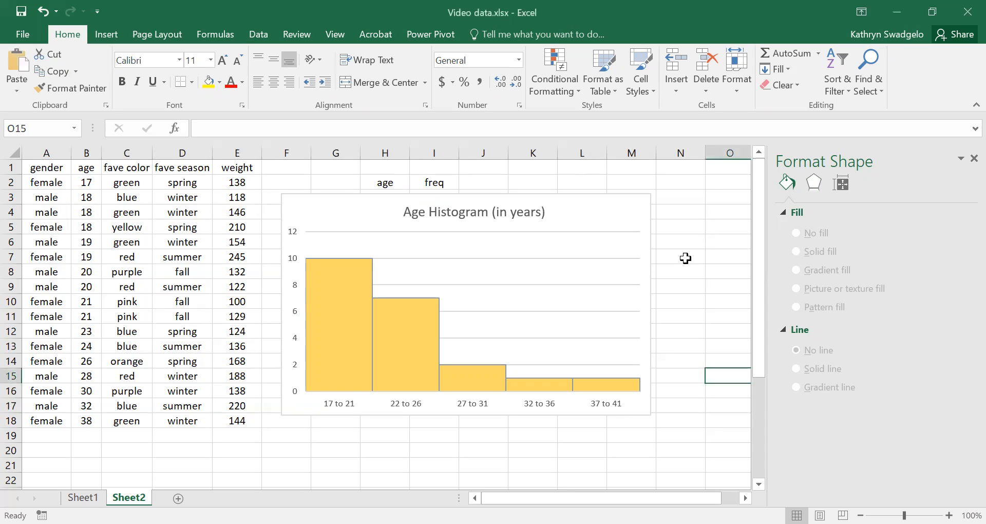
Enlarge and reposition the histogram chart so it spans columns E to M and about rows 2 to 18
left_click(322, 216)
left_click_drag(281, 415, 230, 461)
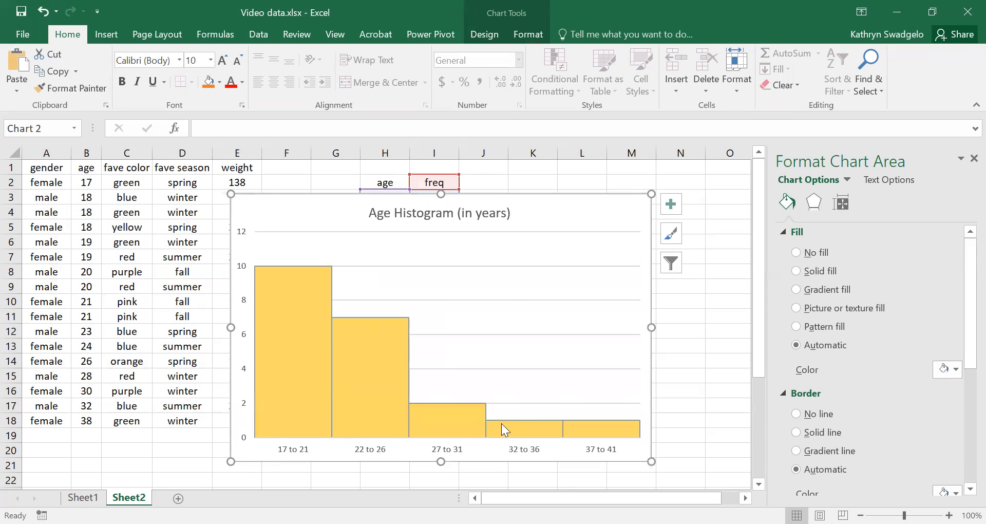
left_click_drag(323, 214, 324, 191)
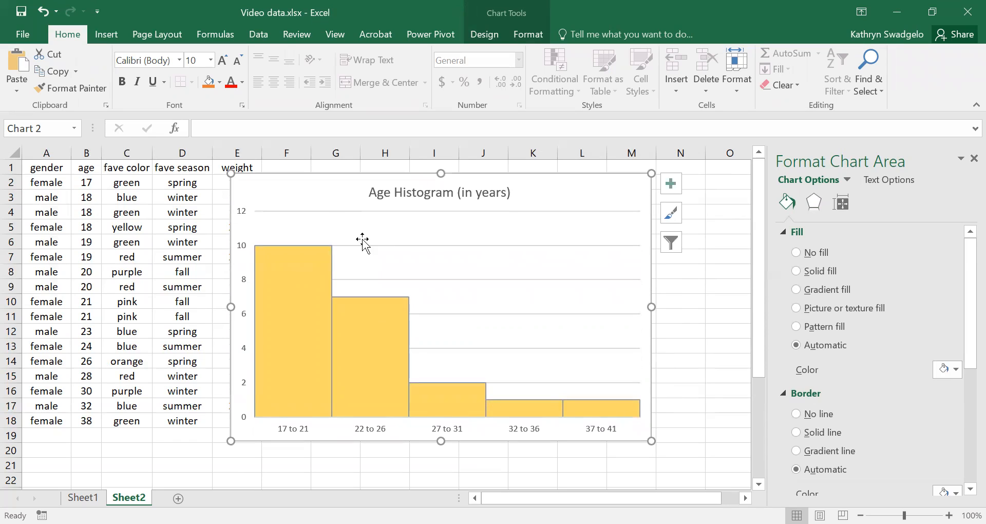
left_click_drag(441, 441, 441, 483)
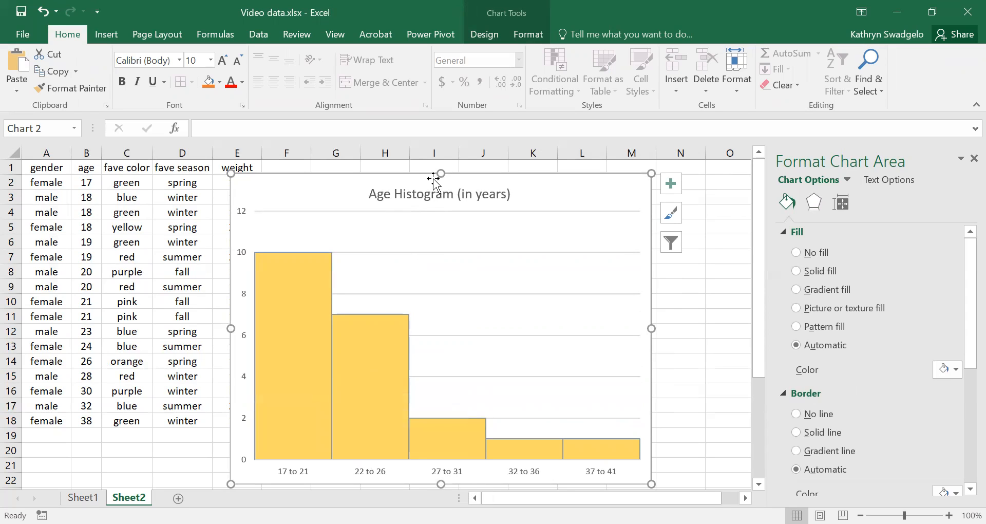
left_click_drag(441, 483, 440, 430)
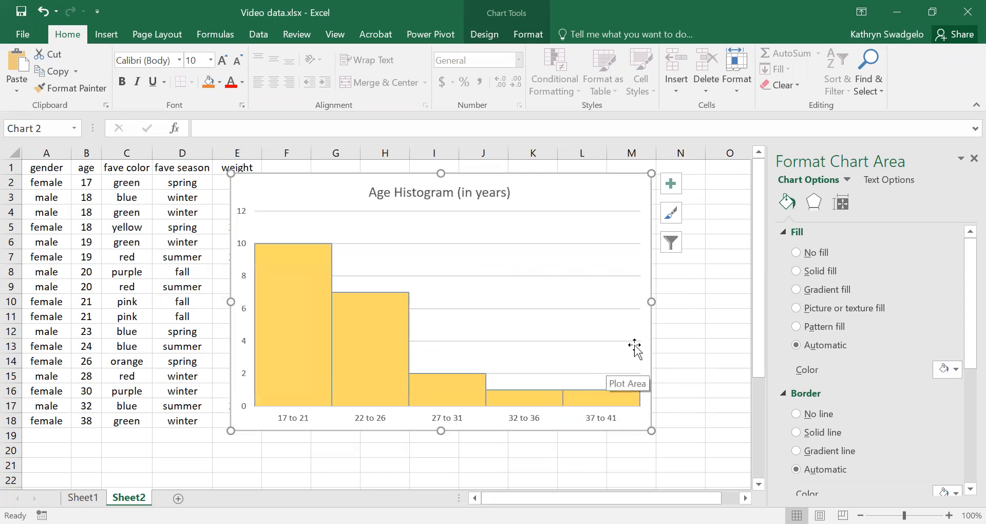